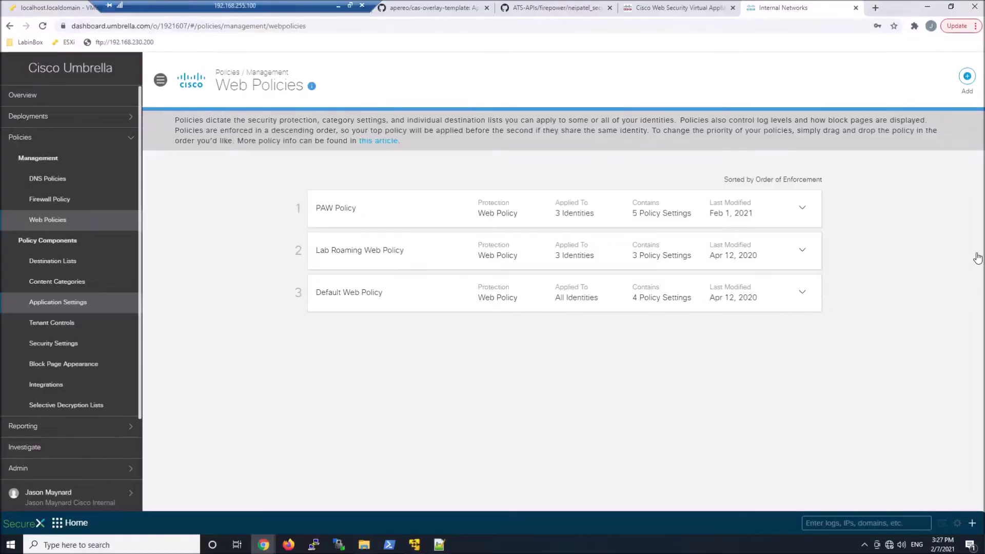
Start a new web policy and expand Advanced Settings to show PAC URL, SAML and logging options.
click(967, 77)
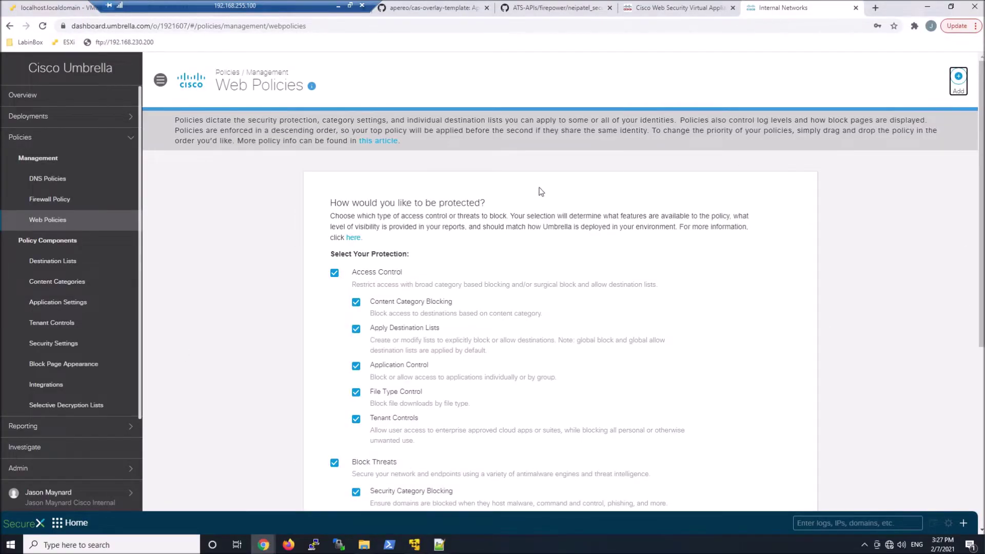
scroll(513, 231, down, 3)
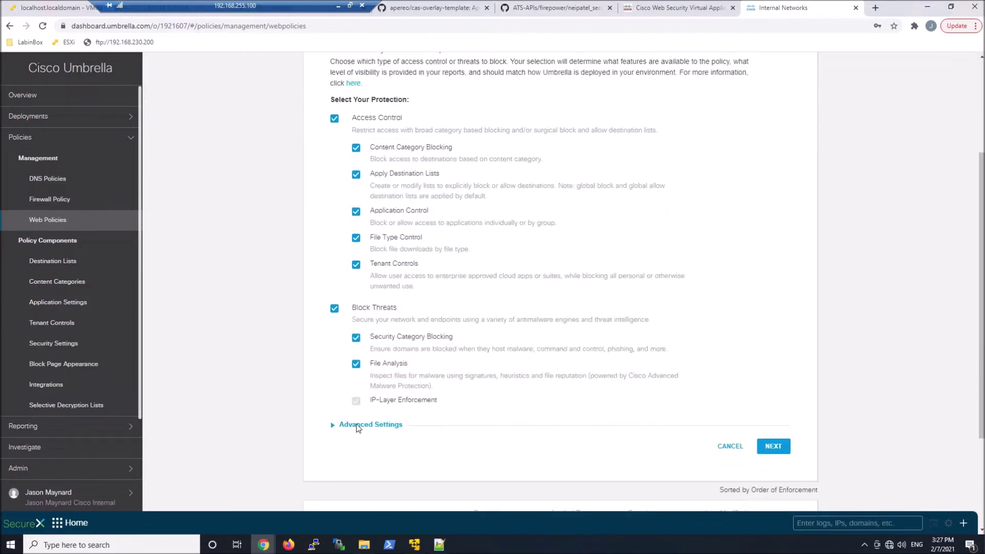
click(332, 426)
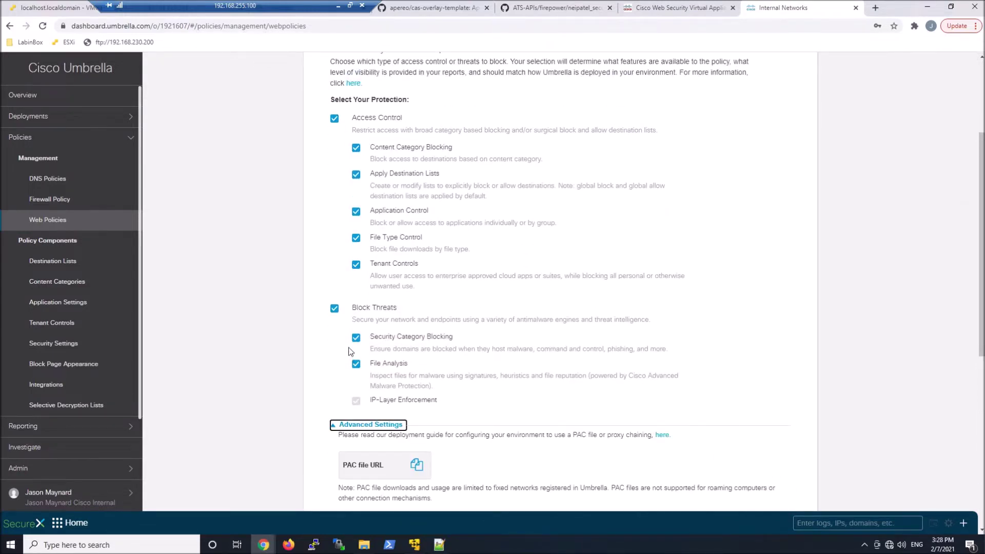
scroll(349, 349, down, 5)
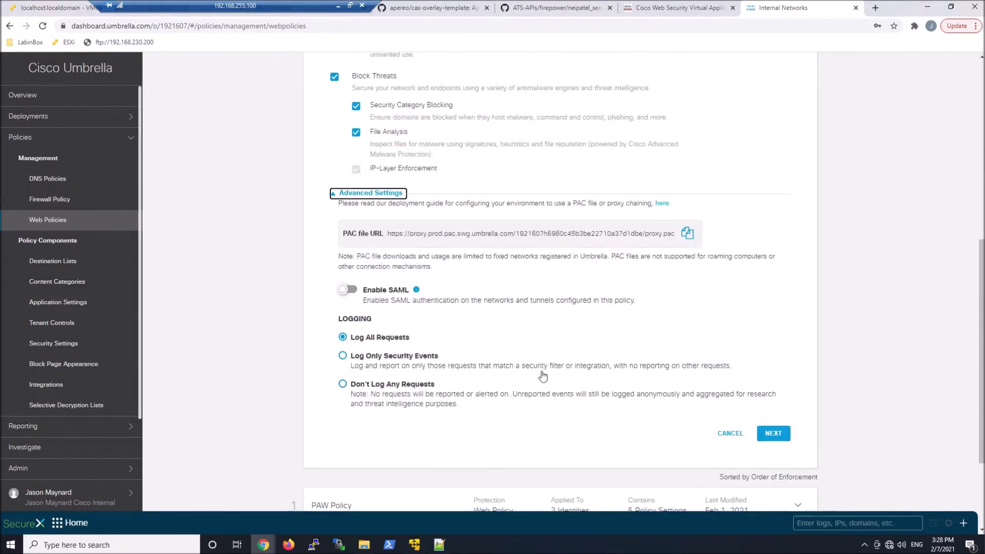
Apply the new web policy to the '*** The Lab N-2 ***' network identity.
click(773, 433)
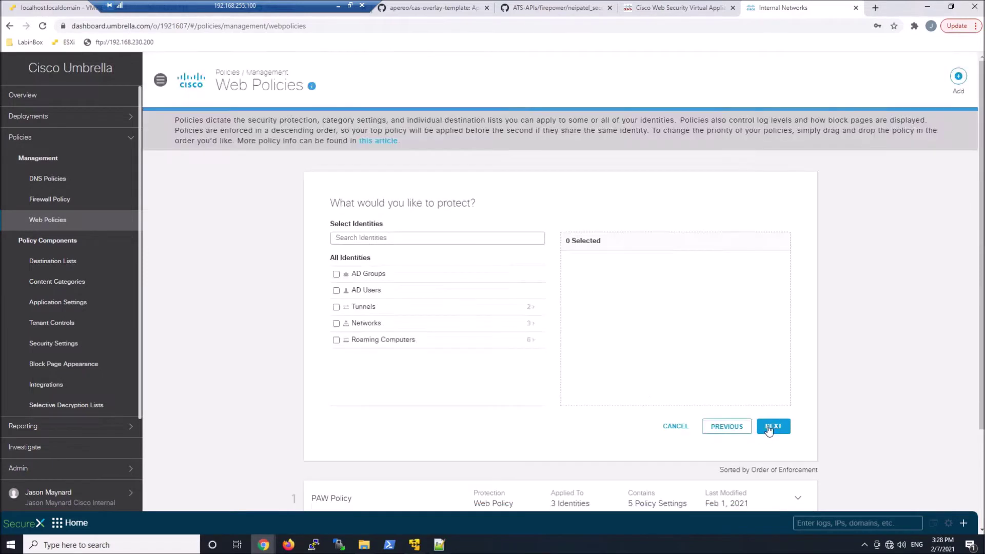
click(358, 326)
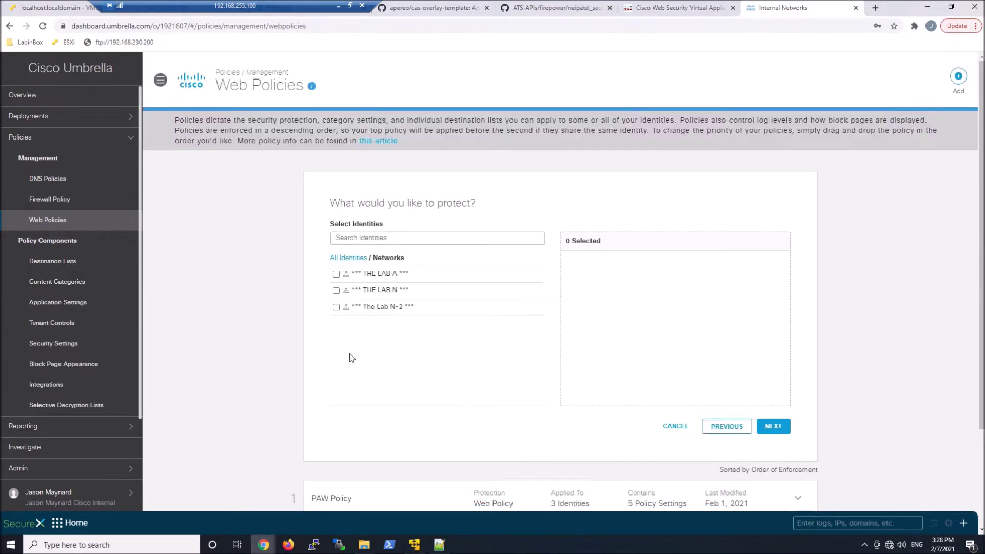
click(335, 308)
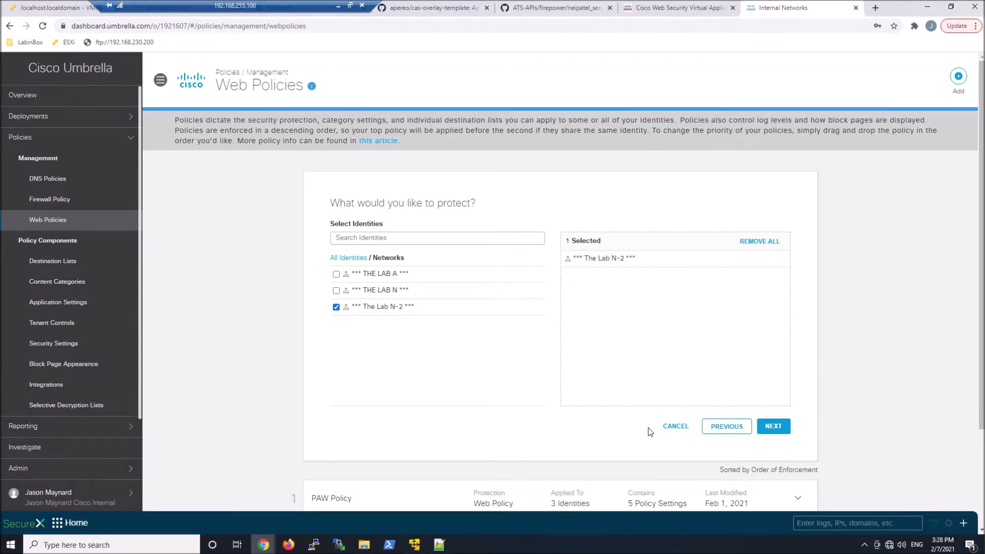
click(776, 429)
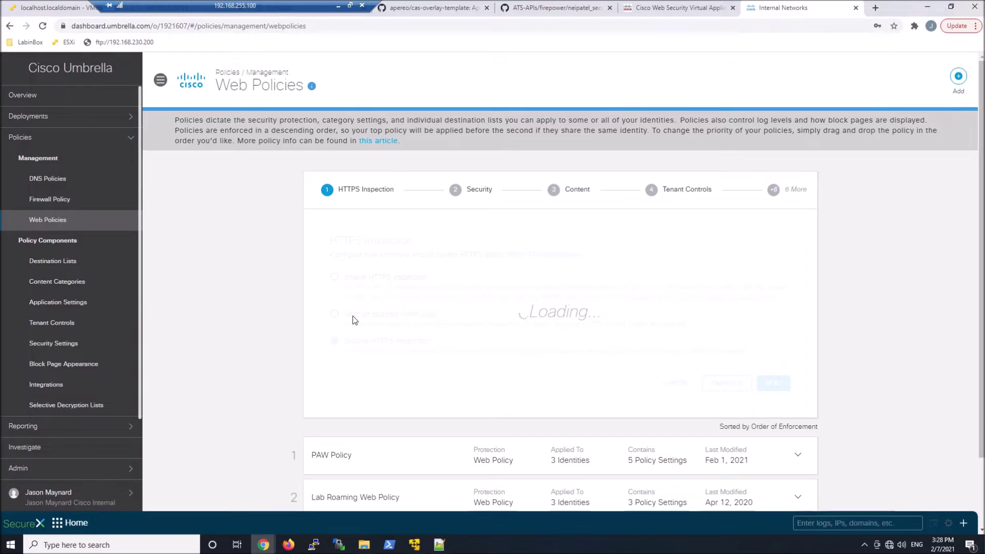
Enable HTTPS inspection, exempting the HealthFinance list (Health and Fitness, Financial Institutions) from decryption.
click(368, 277)
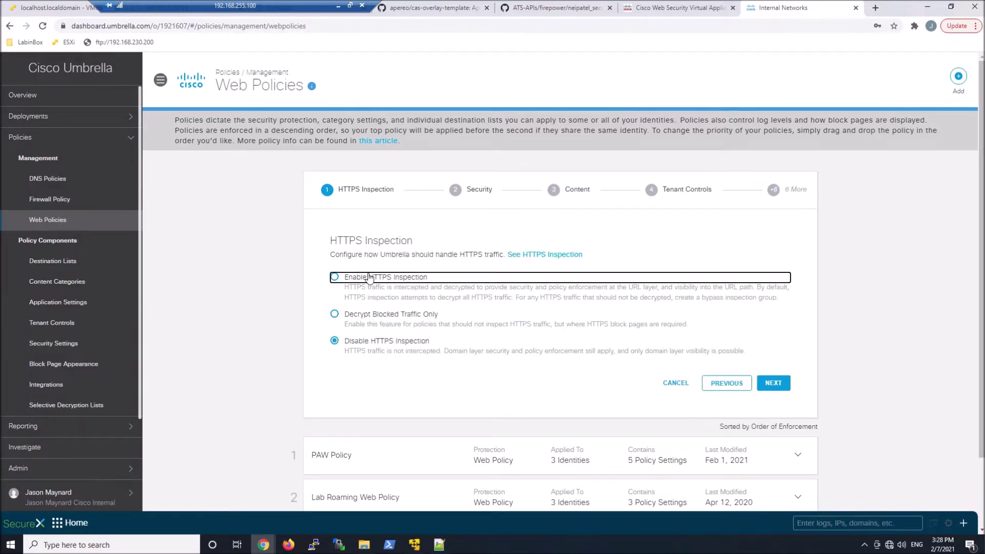
scroll(368, 278, down, 4)
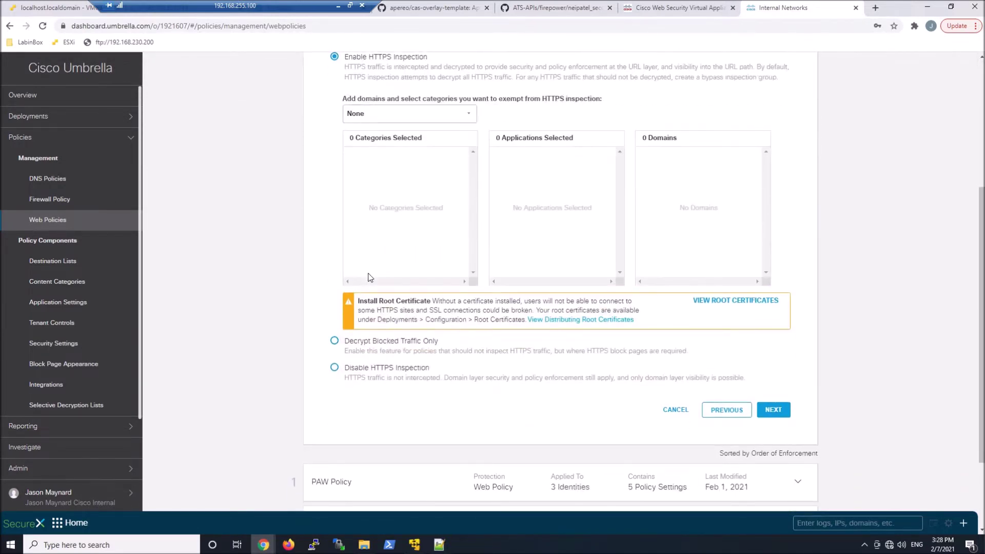
click(468, 118)
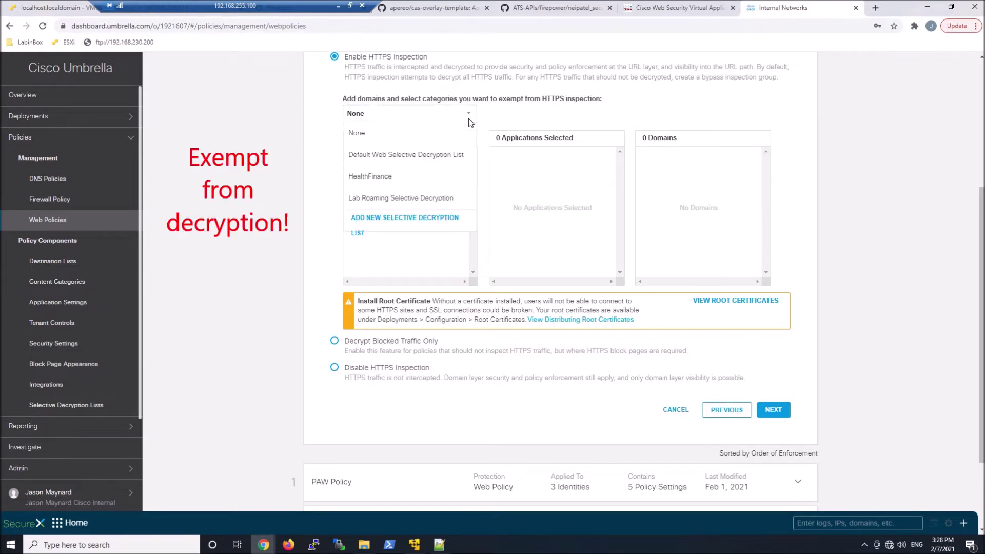
click(365, 176)
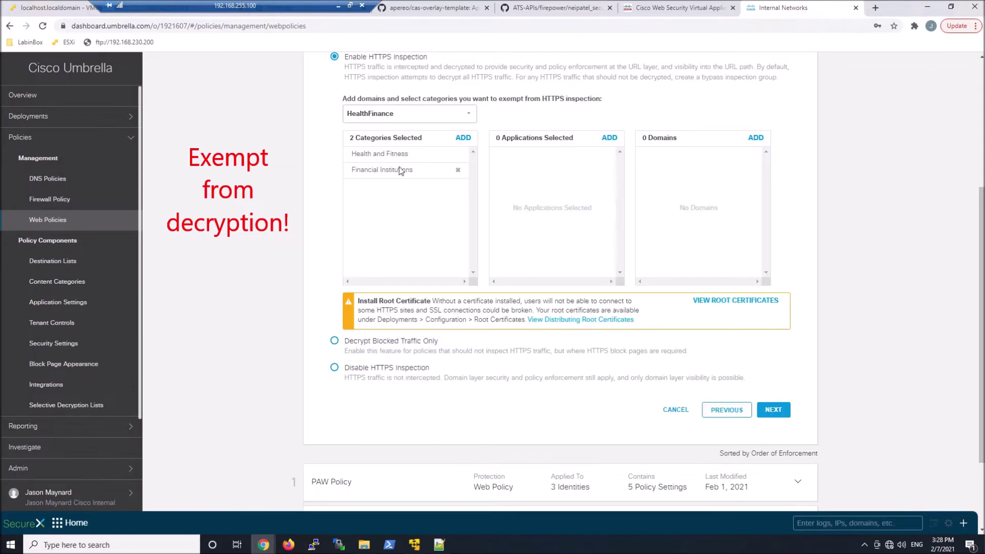
click(457, 117)
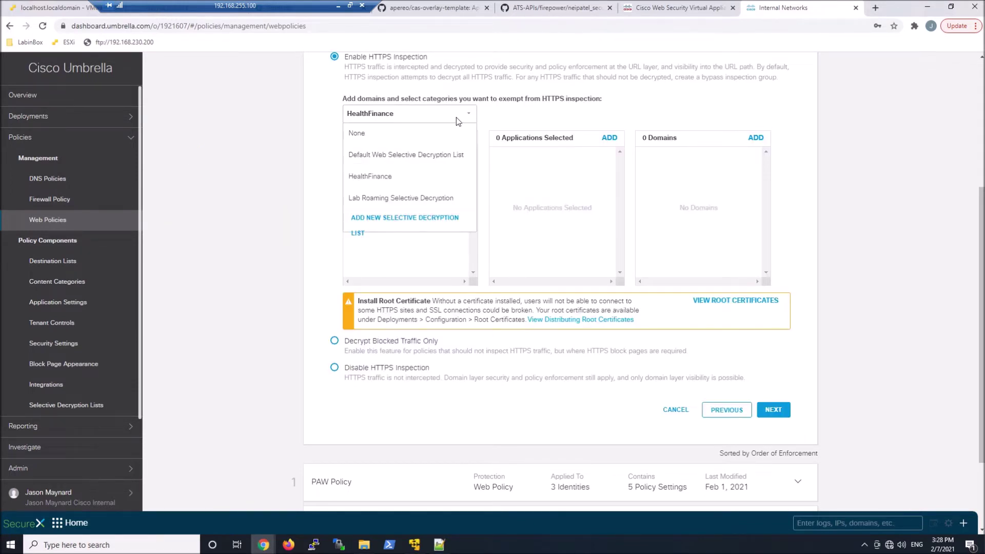
click(321, 223)
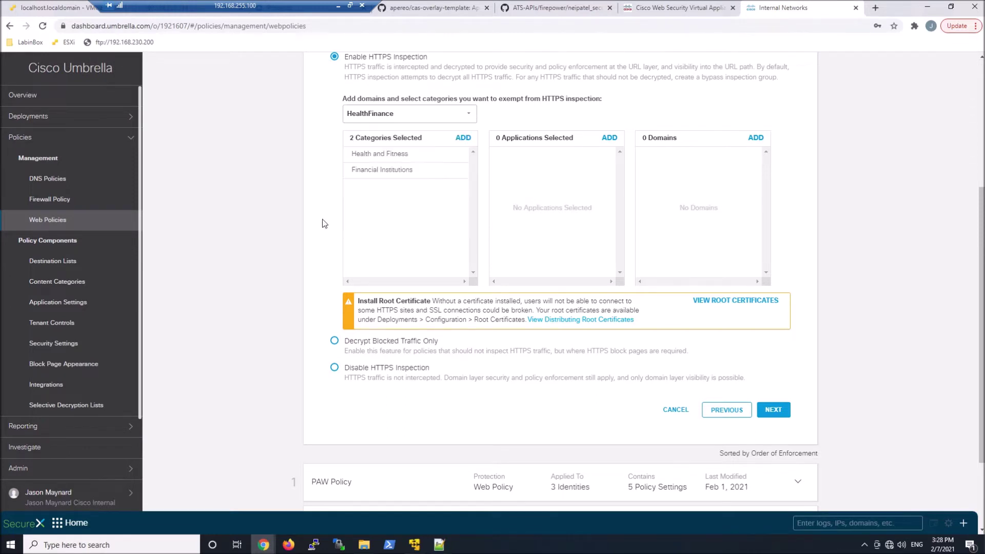
click(781, 411)
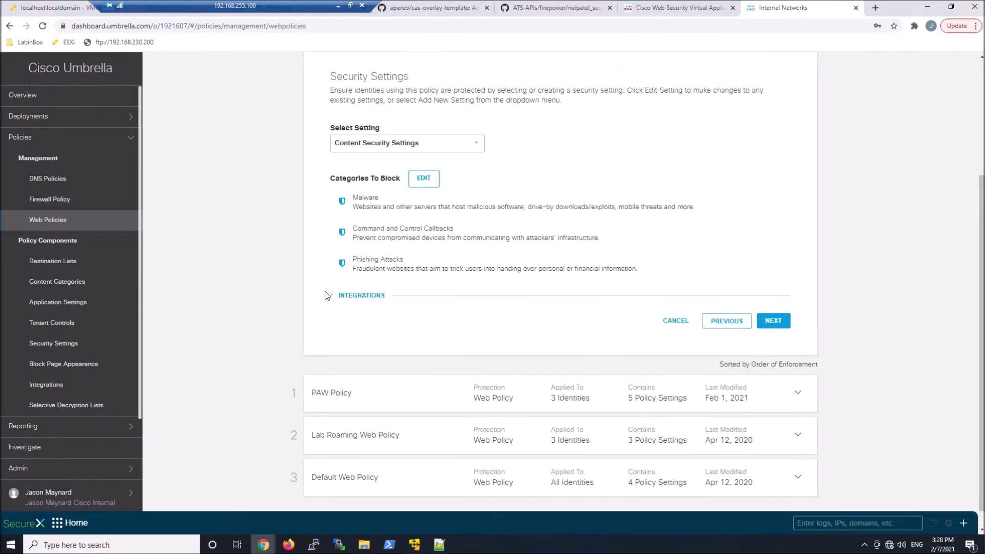
Create a new security setting named Lab-N2-Security Setting.
click(361, 296)
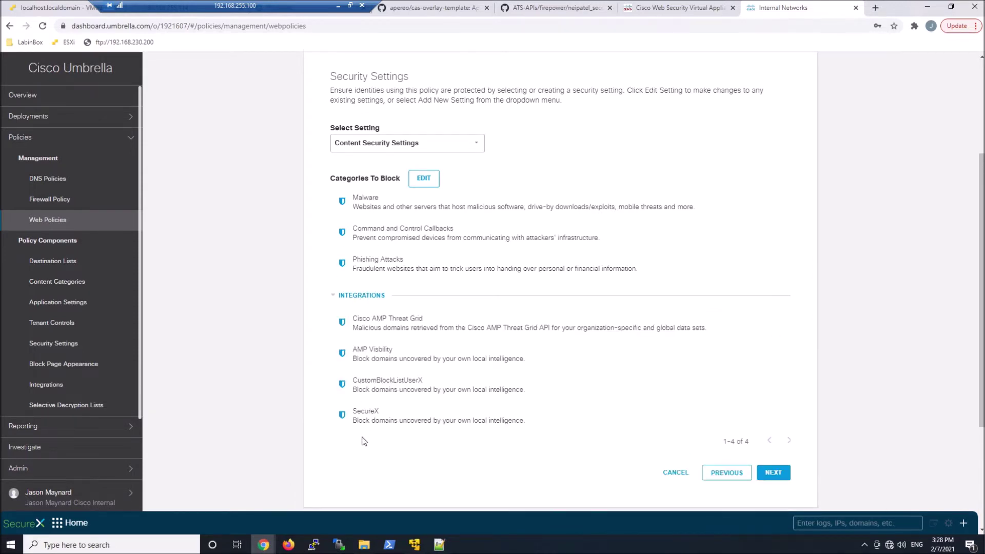
click(391, 143)
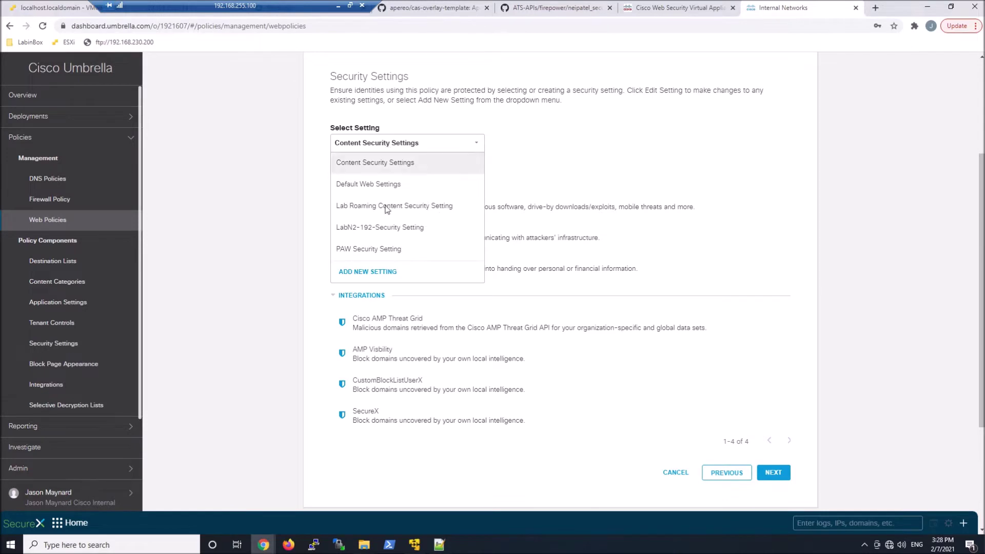
click(383, 272)
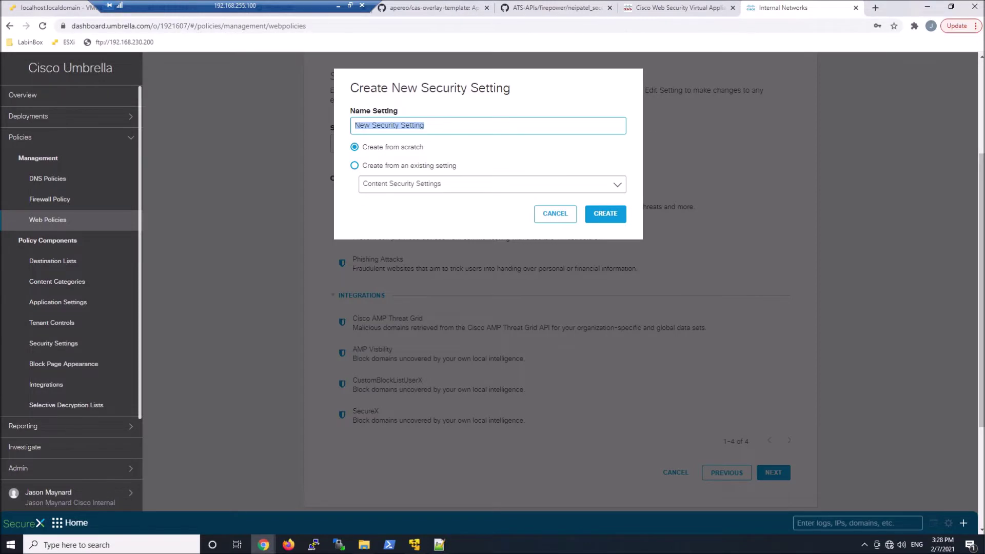
drag(370, 125, 340, 129)
text(Lab-N)
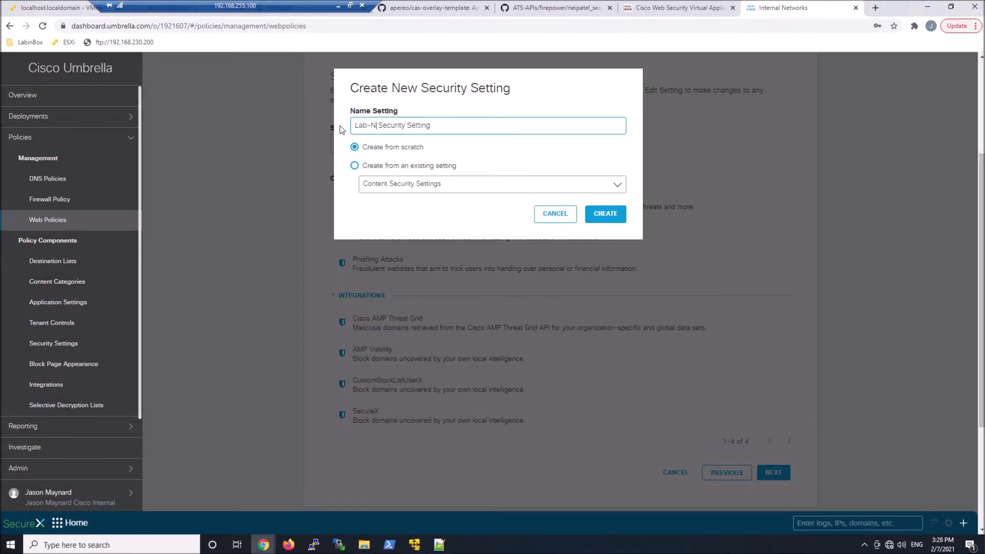
text(2-)
drag(385, 125, 343, 133)
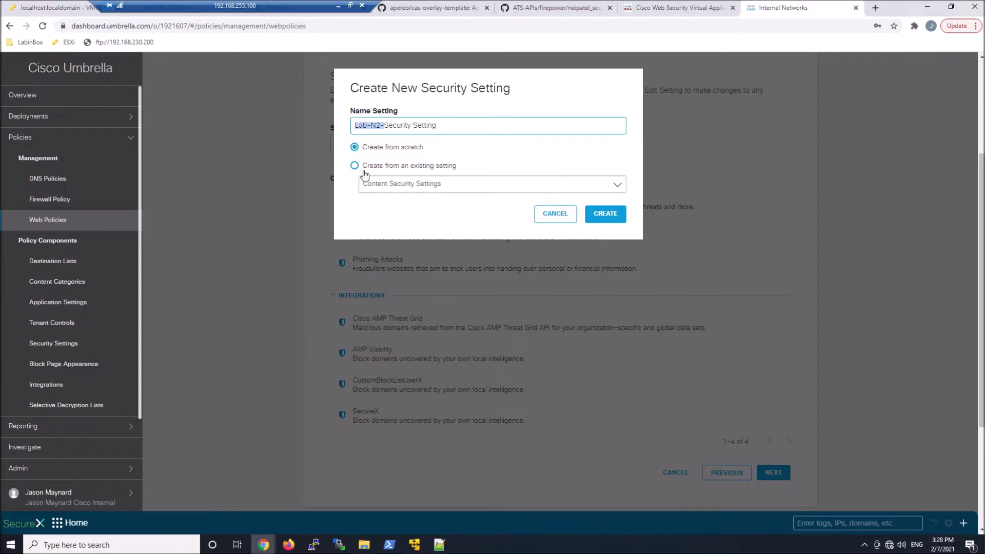
click(603, 217)
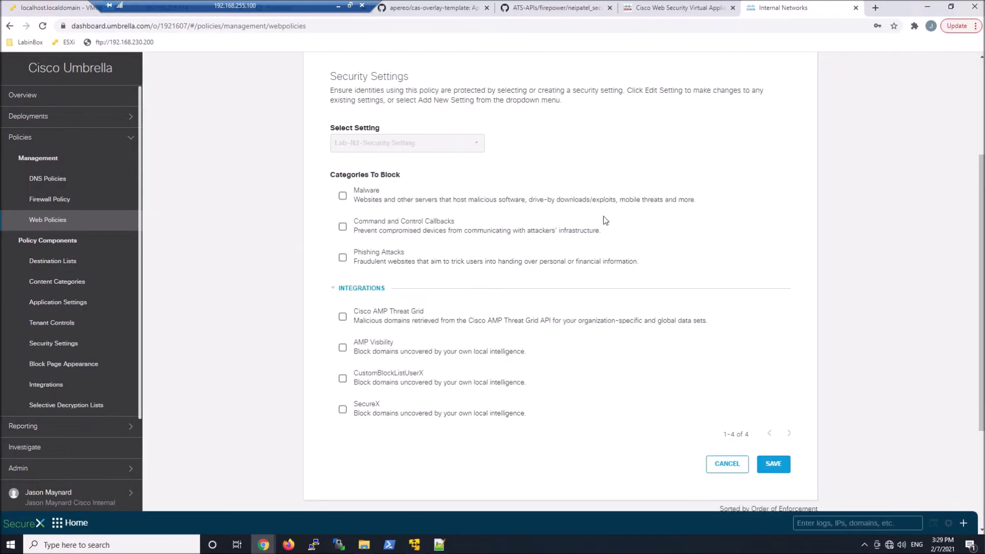
Block malware, command and control, phishing; enable AMP Threat Grid, AMP Visibility, SecureX; save.
click(342, 196)
click(343, 226)
click(342, 259)
drag(354, 322, 343, 319)
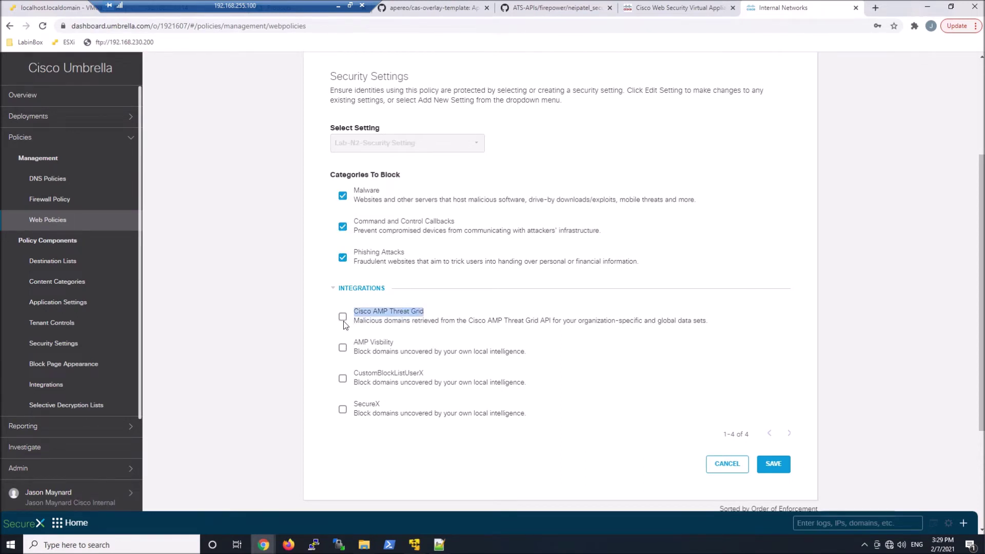
click(342, 318)
click(342, 347)
click(342, 409)
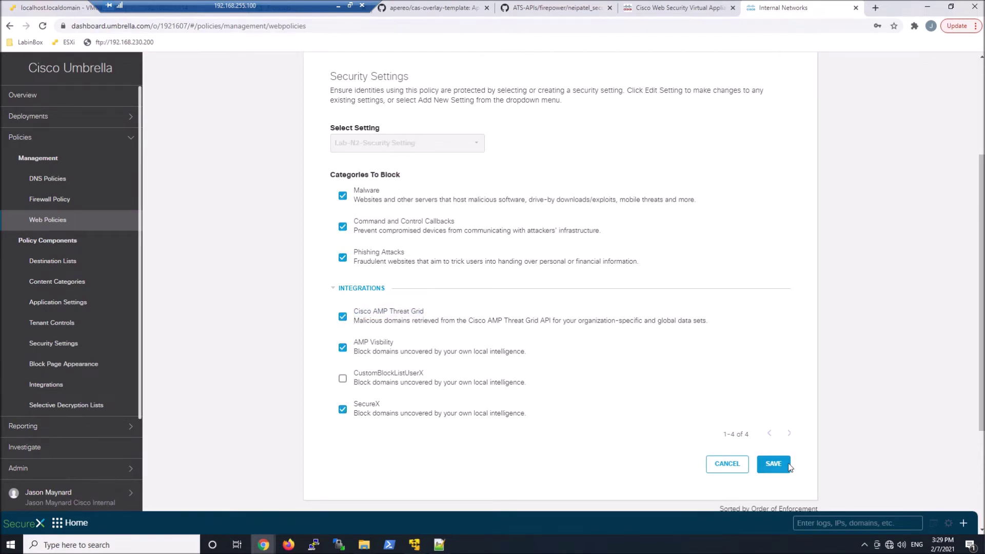
click(773, 464)
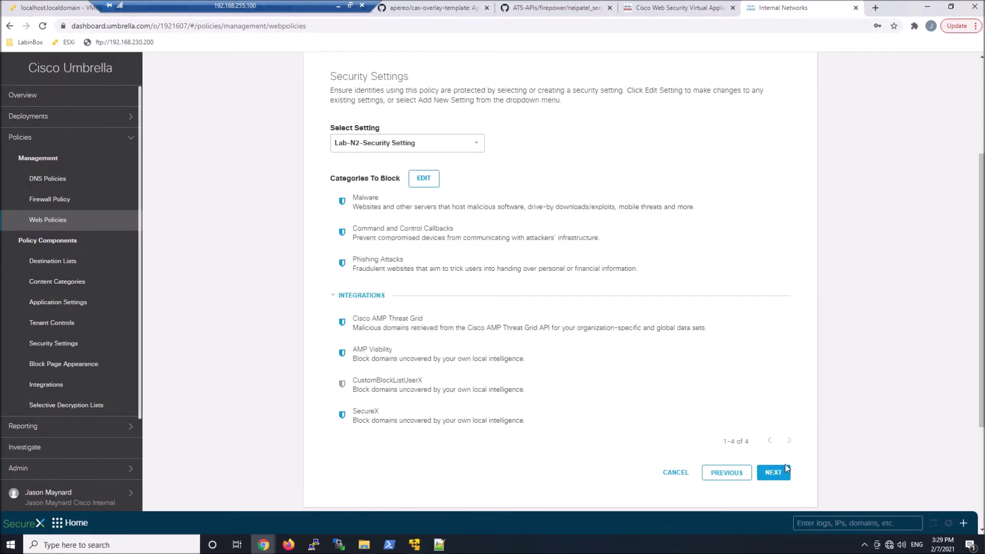
Create a new content setting named Lab-N2-Category Setting.
click(774, 472)
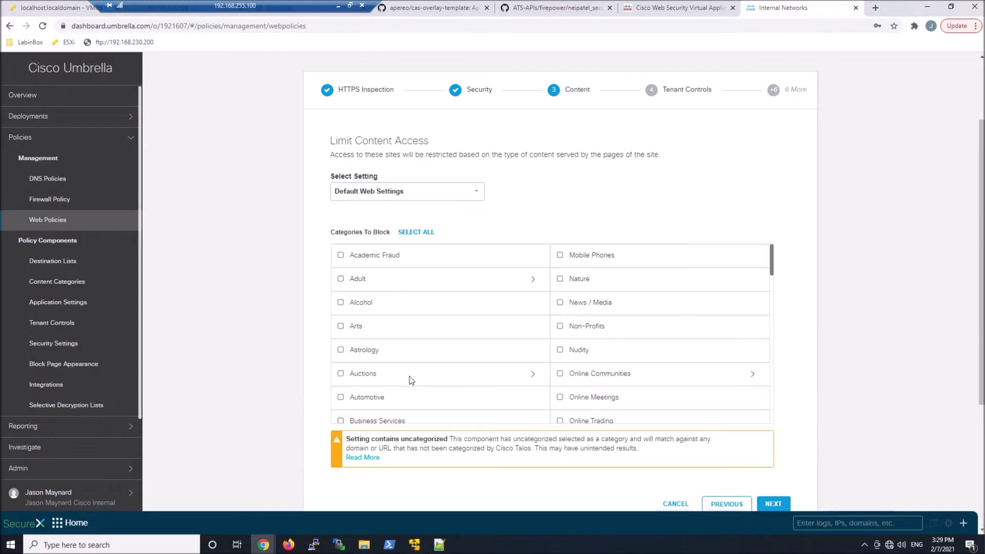
click(384, 198)
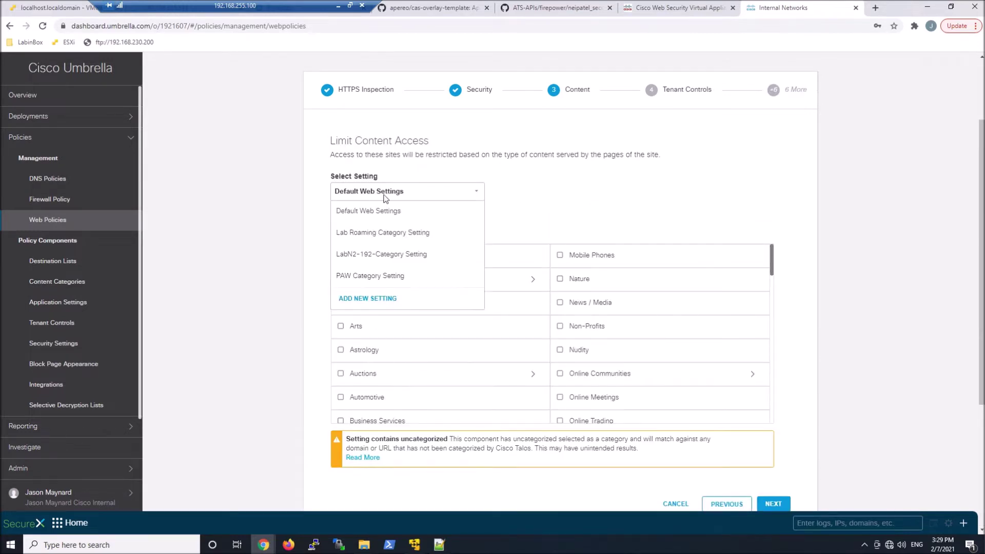
click(358, 299)
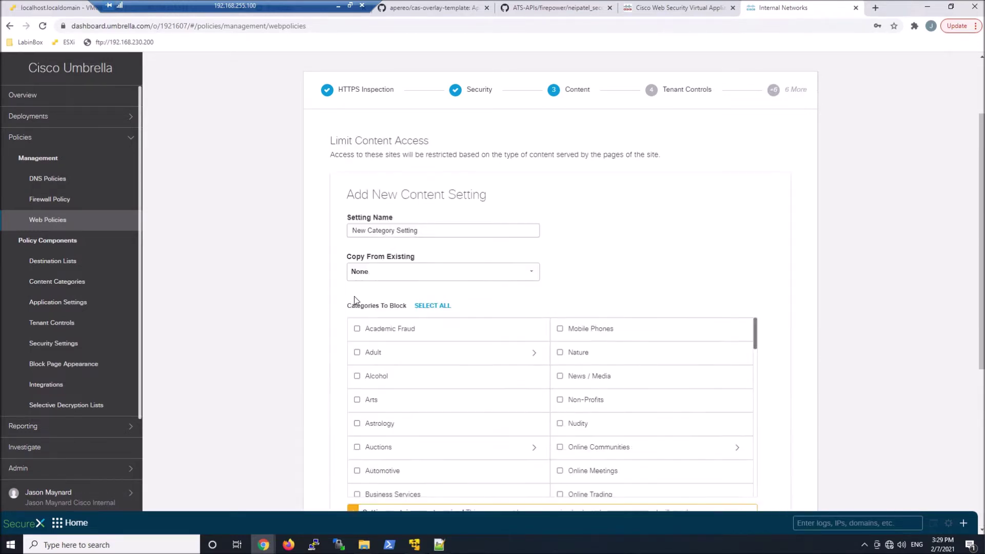
drag(365, 231, 336, 230)
text(Lab-N2-)
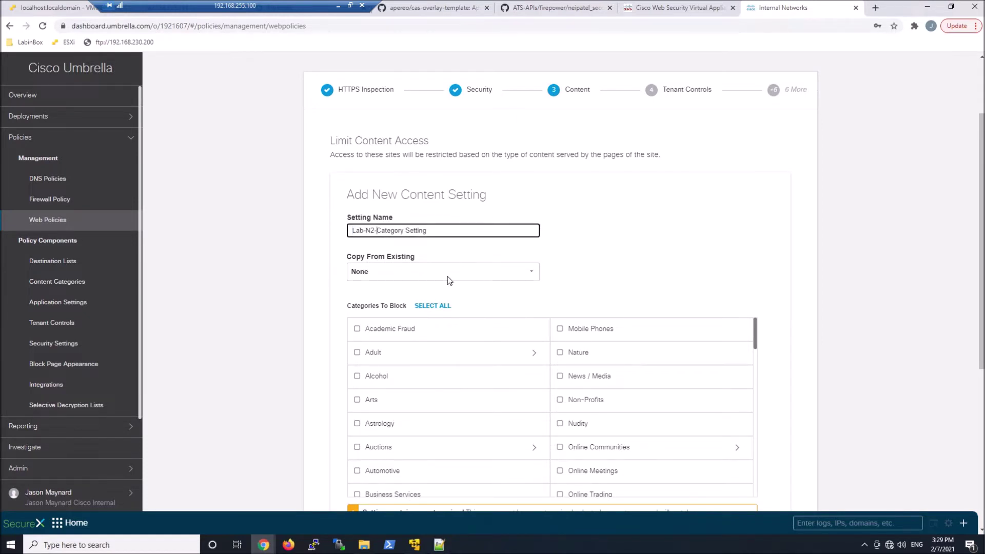
scroll(586, 271, down, 1)
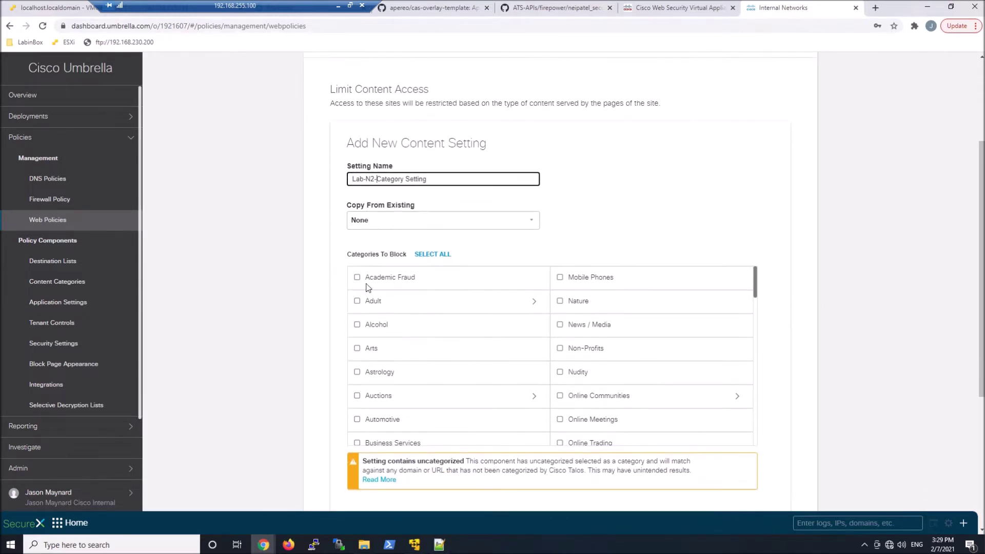
click(617, 235)
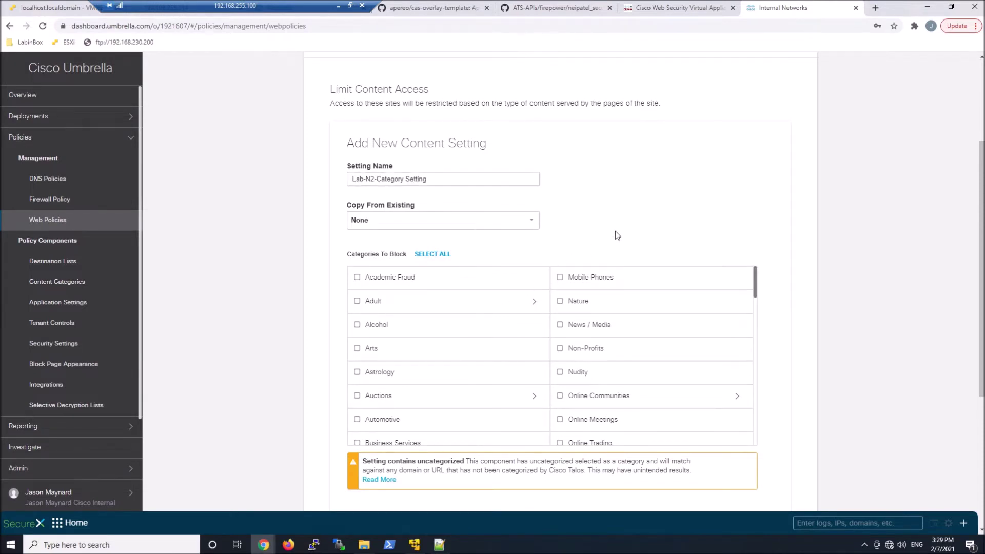
Block the Pornography, P2P / File sharing and Proxy / Anonymizer categories.
scroll(618, 234, down, 1)
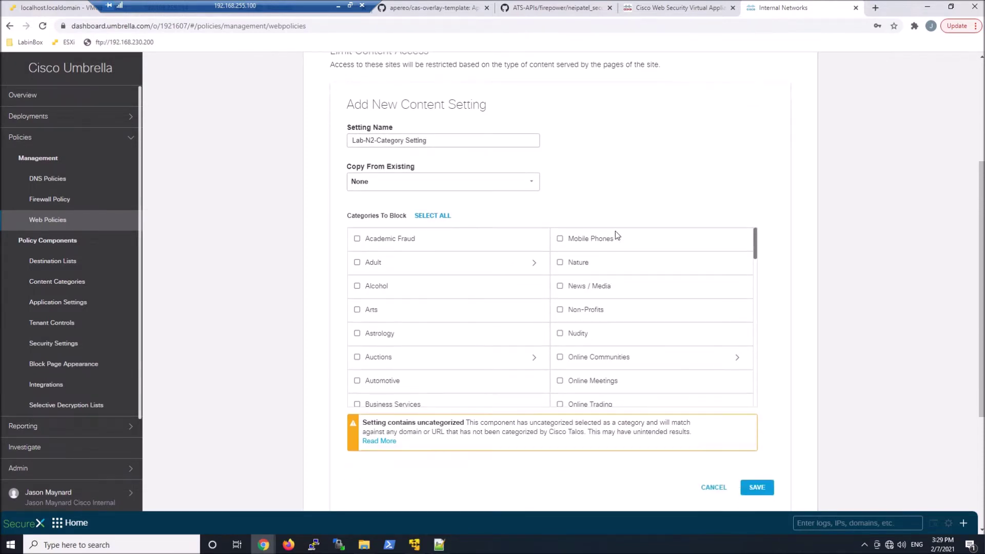
scroll(619, 287, down, 1)
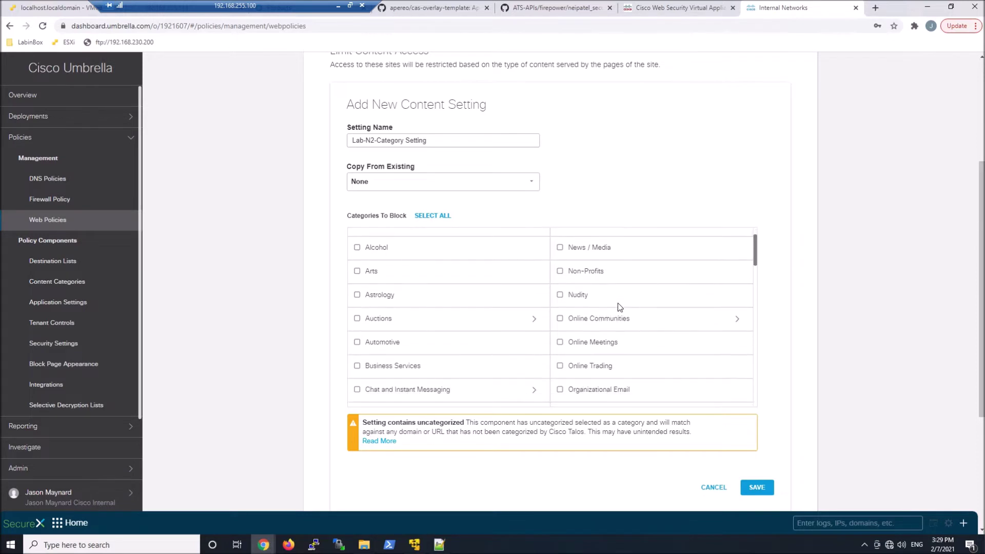
scroll(617, 303, down, 1)
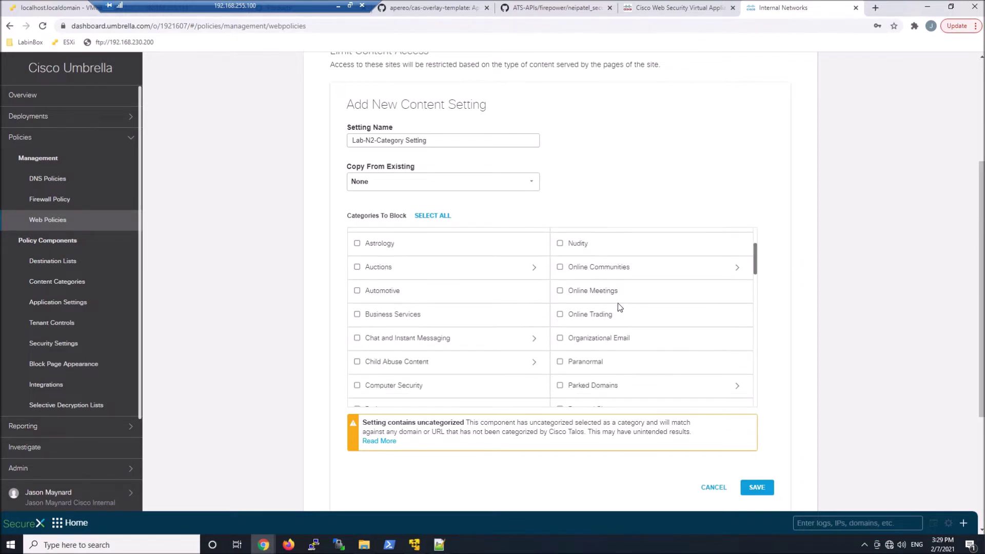
scroll(618, 302, down, 1)
scroll(617, 303, down, 2)
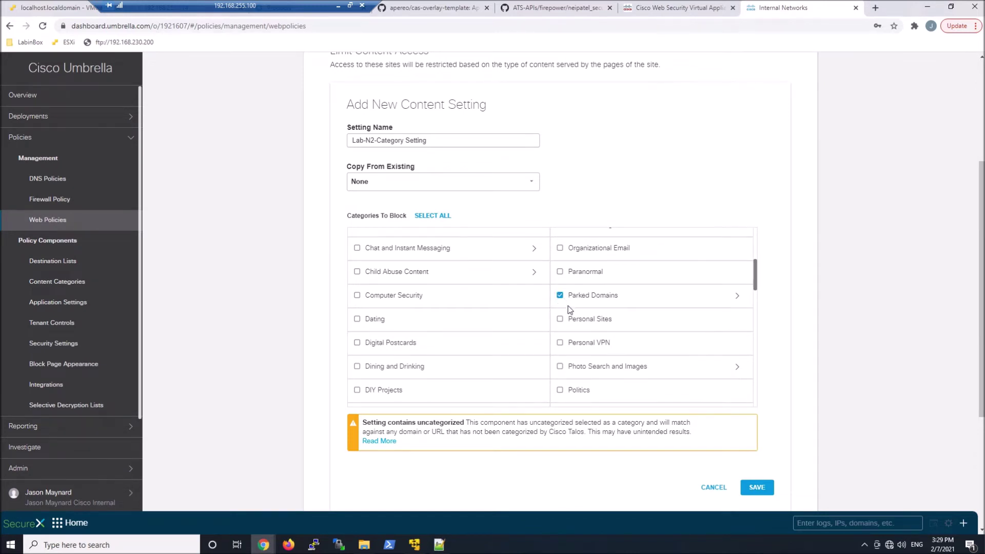
scroll(564, 316, down, 3)
scroll(565, 338, down, 1)
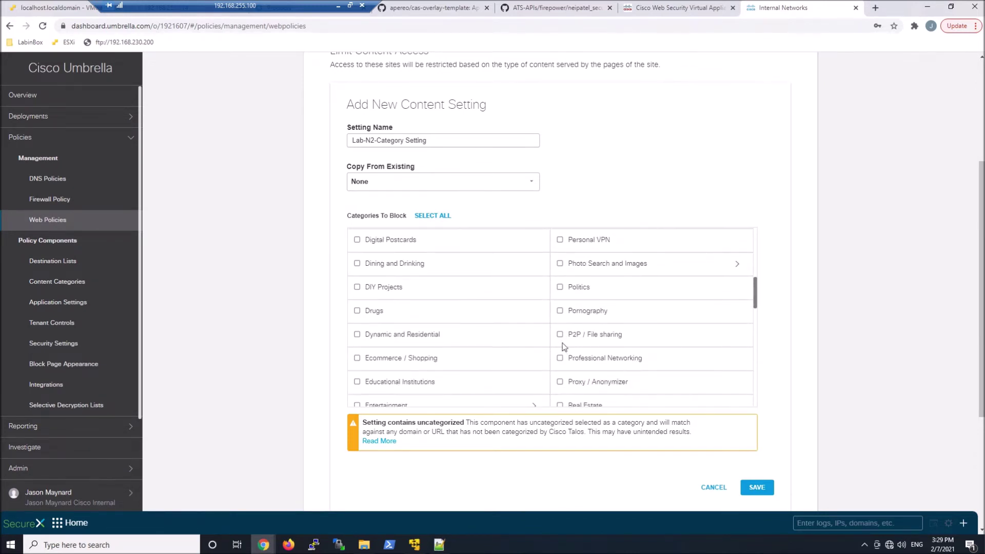
click(560, 311)
click(560, 335)
scroll(559, 356, down, 2)
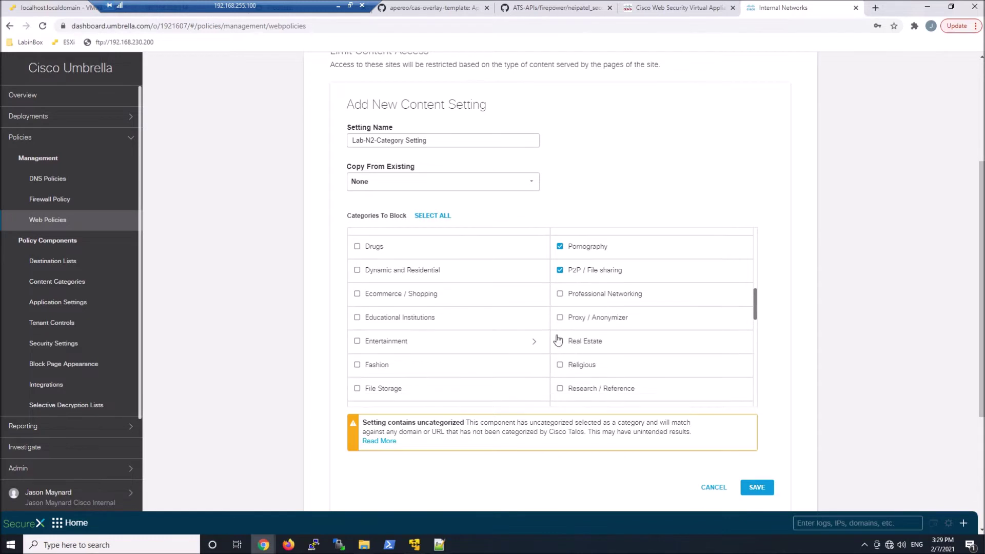
click(560, 317)
Block the Illegal Activities category and save the Lab-N2-Category Setting.
scroll(514, 340, down, 2)
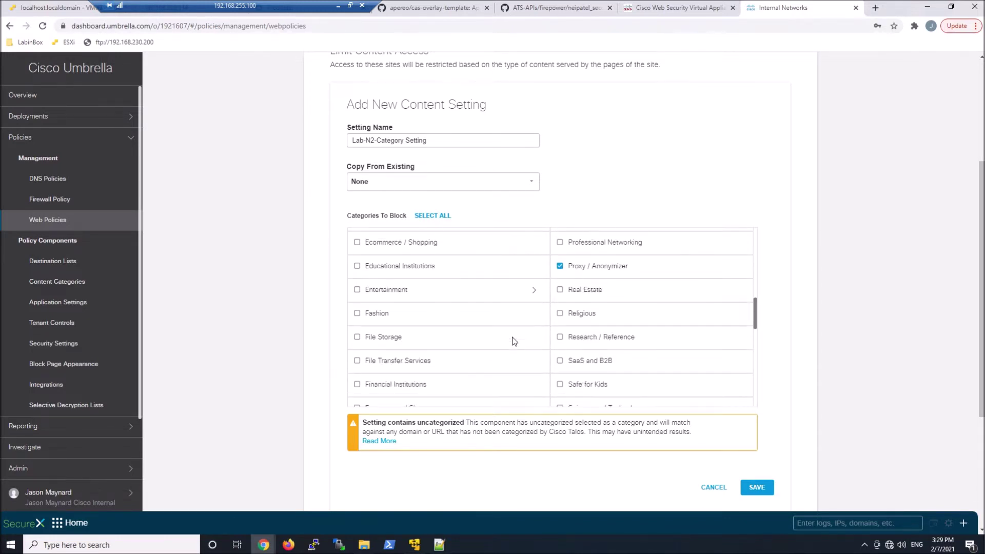
scroll(514, 340, down, 1)
scroll(514, 341, down, 1)
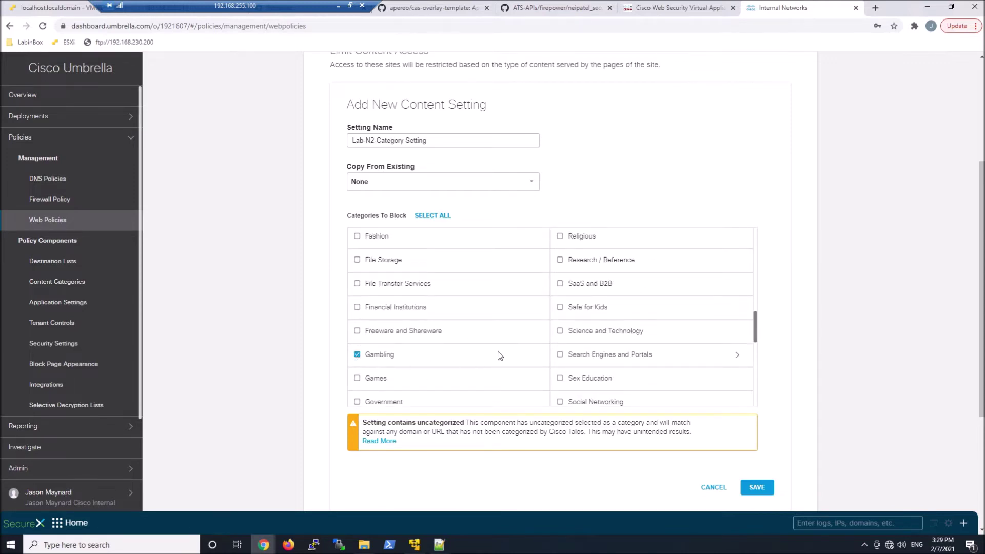
scroll(501, 356, down, 2)
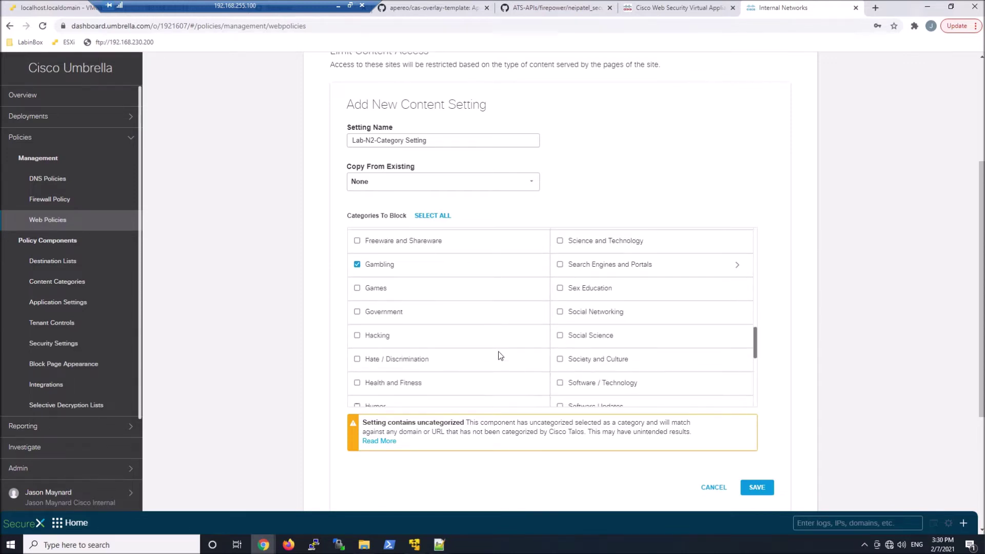
scroll(500, 356, down, 3)
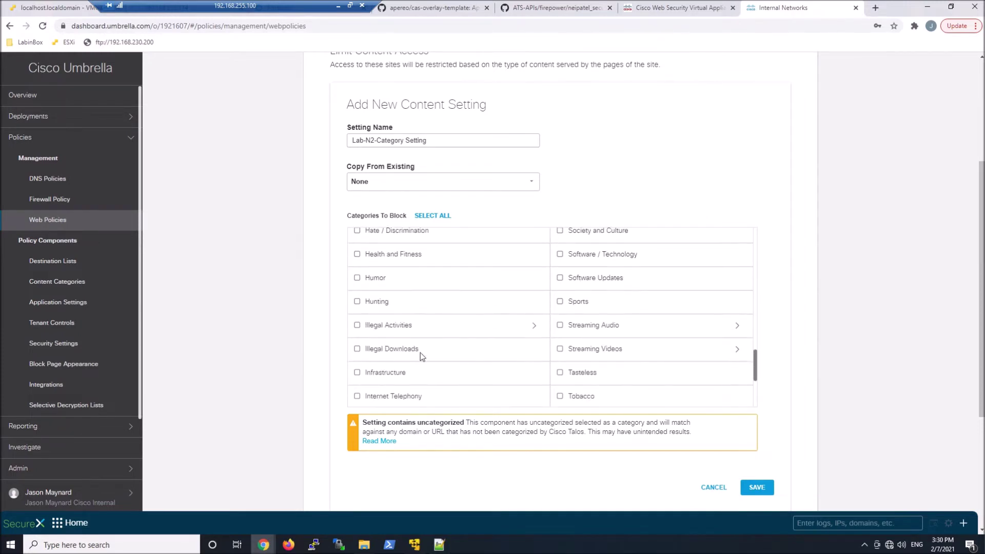
click(357, 328)
scroll(536, 344, down, 3)
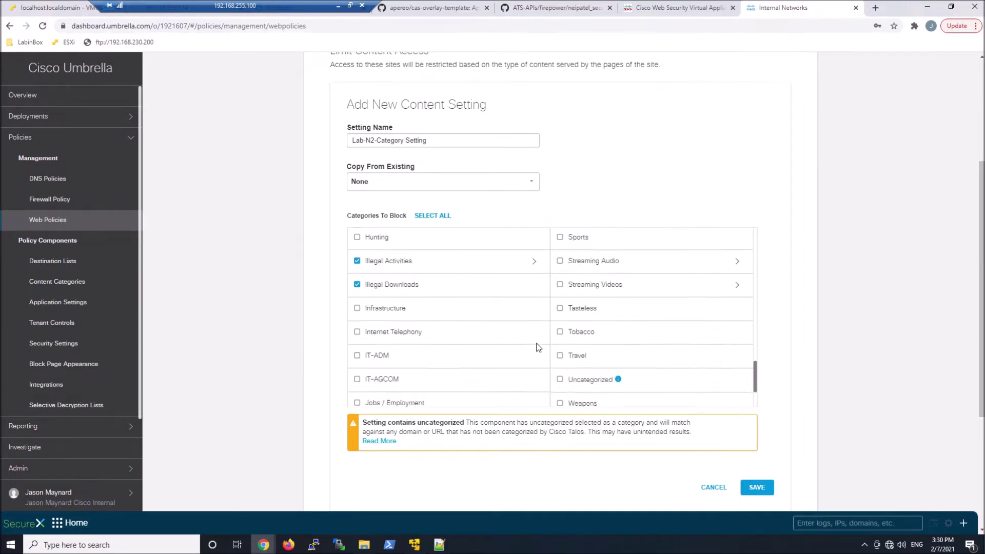
click(757, 488)
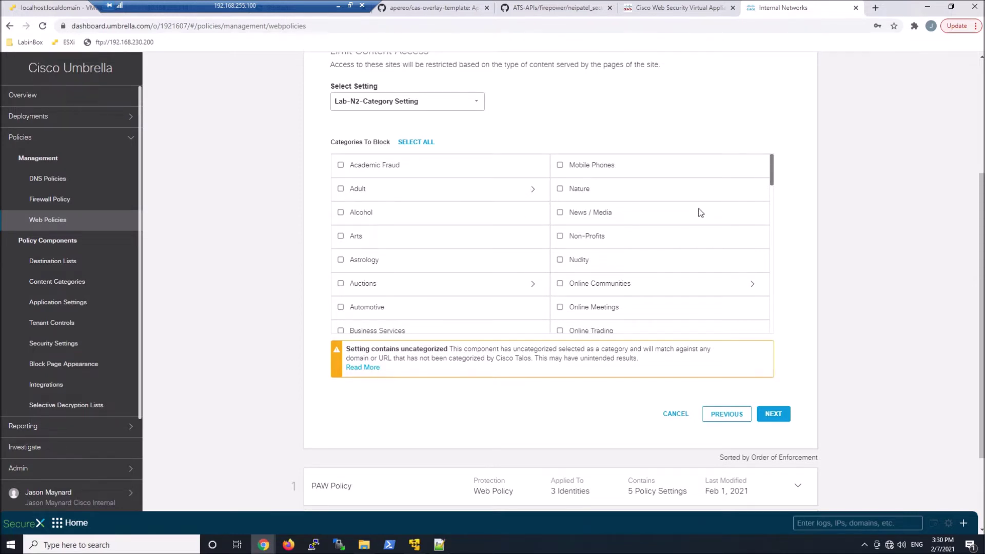
scroll(701, 213, down, 6)
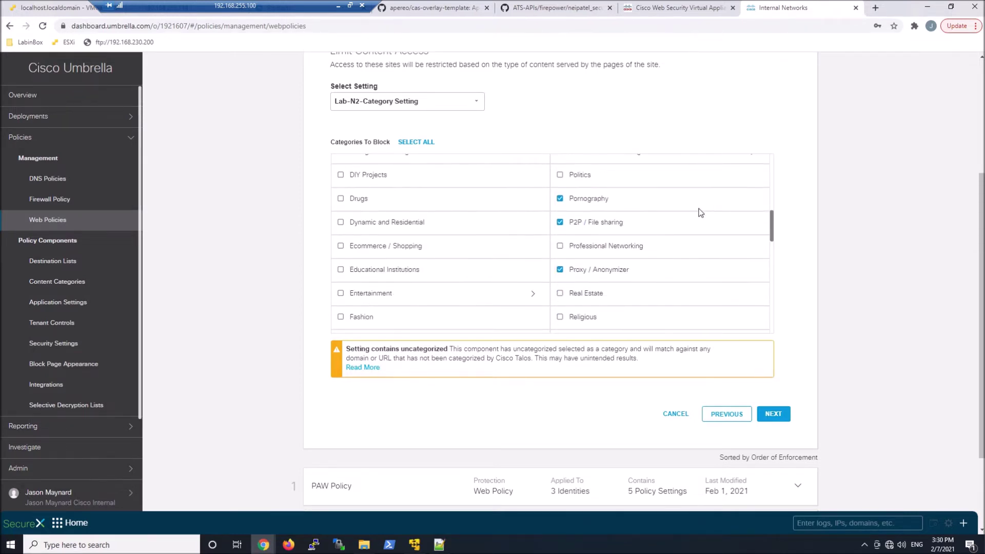
Leave Tenant Controls, Application Settings and Destination Lists at their defaults.
scroll(701, 212, up, 6)
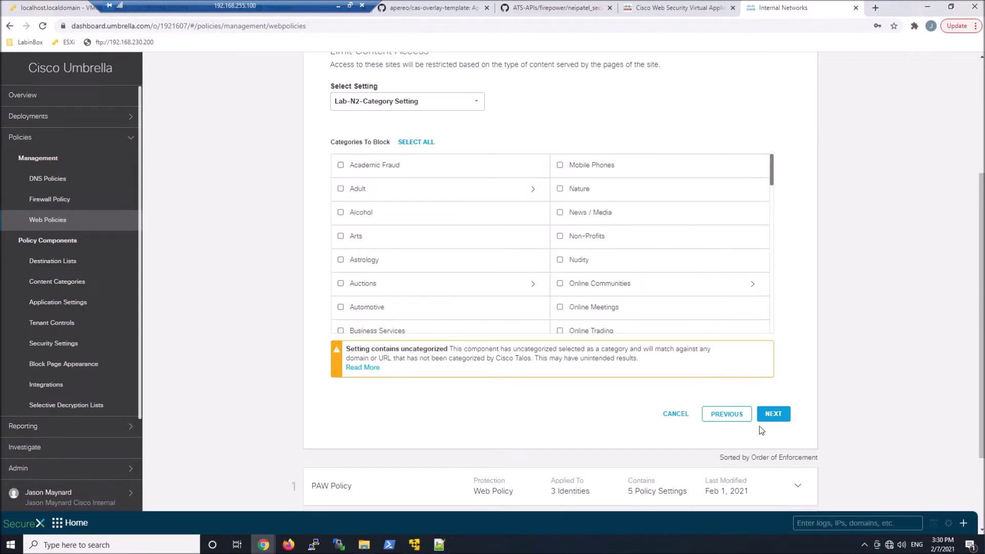
click(772, 417)
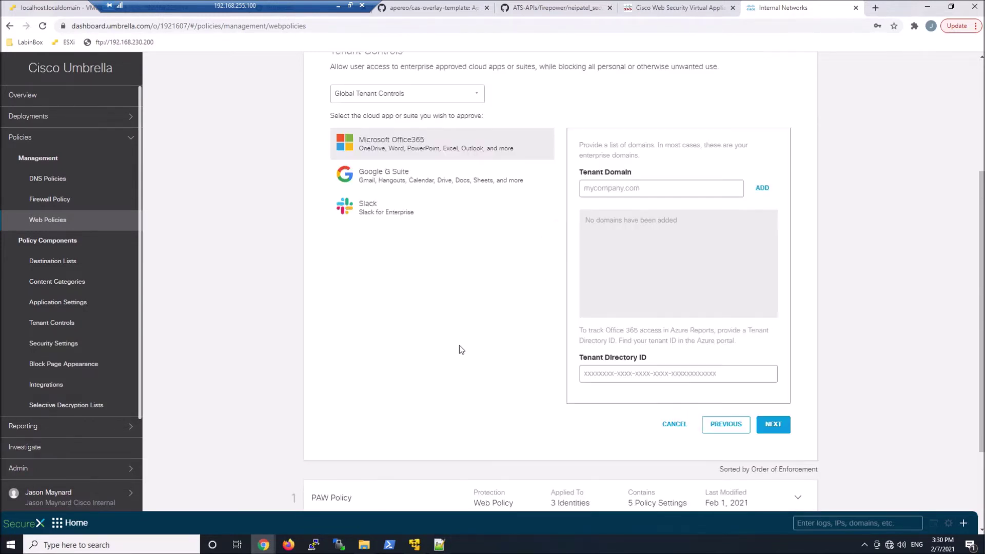
click(774, 426)
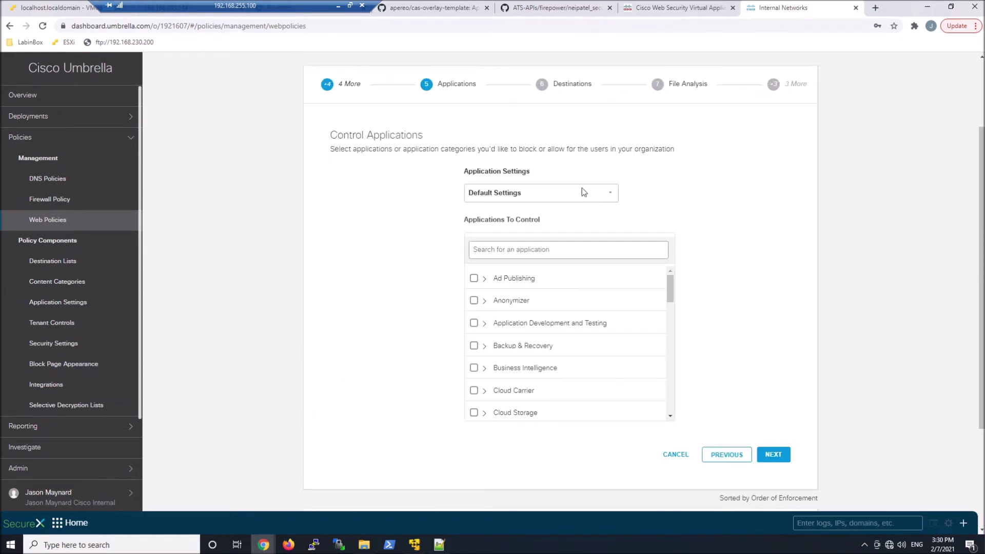
click(775, 455)
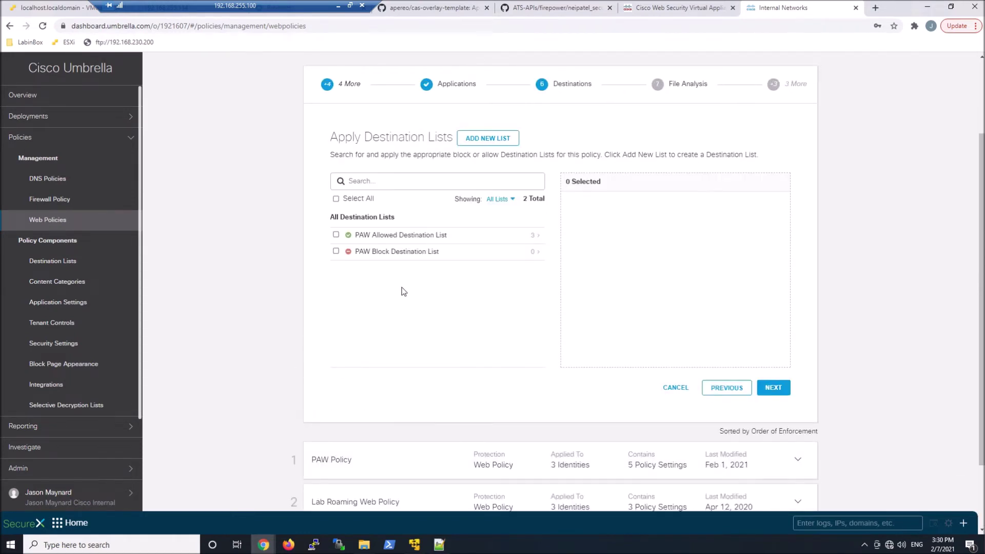
click(775, 388)
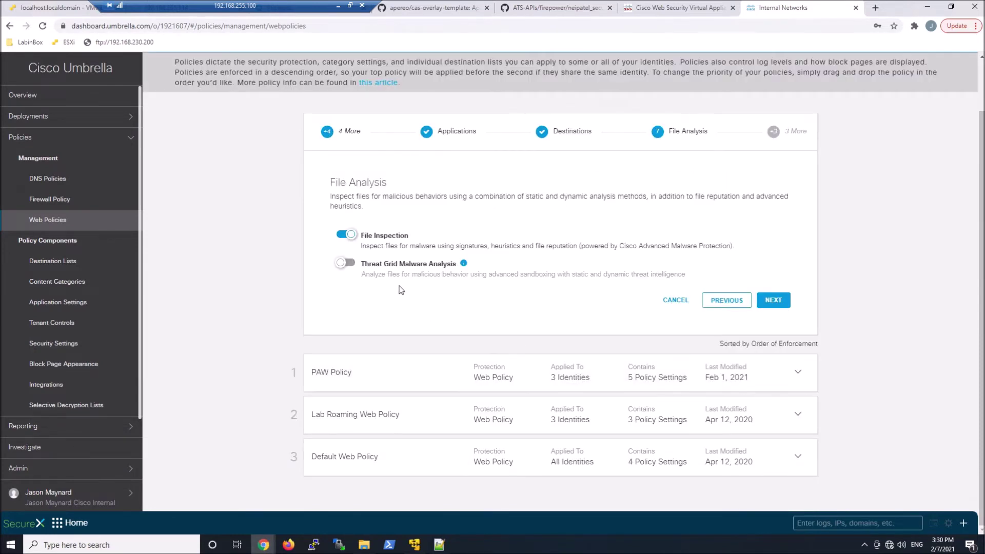
Turn on Threat Grid malware analysis and block Executables file types, keeping the default block page.
click(351, 266)
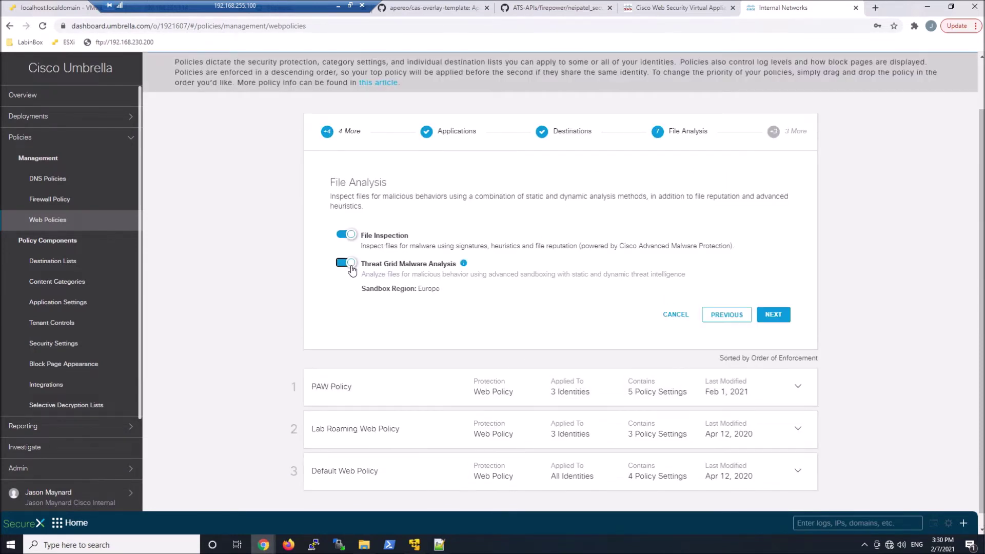
click(779, 317)
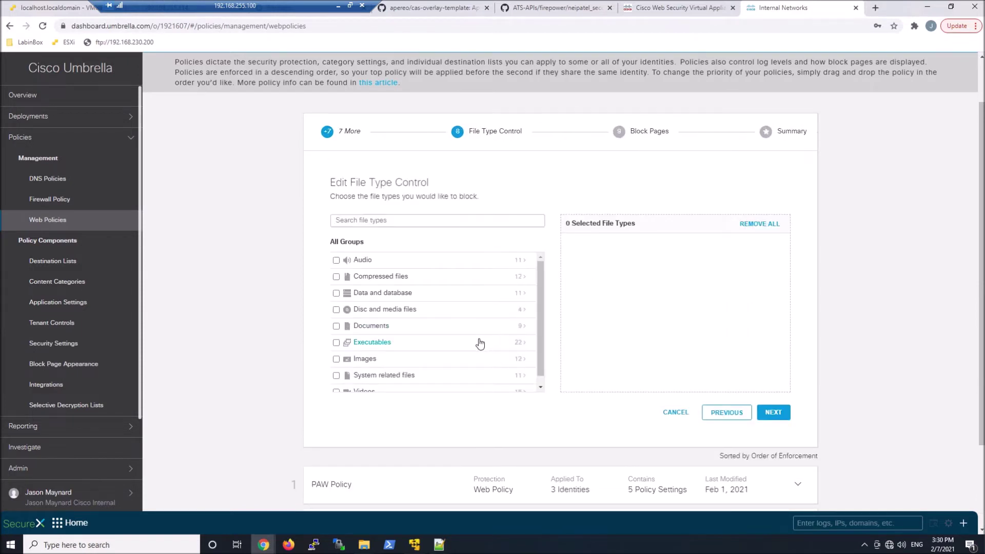
click(337, 343)
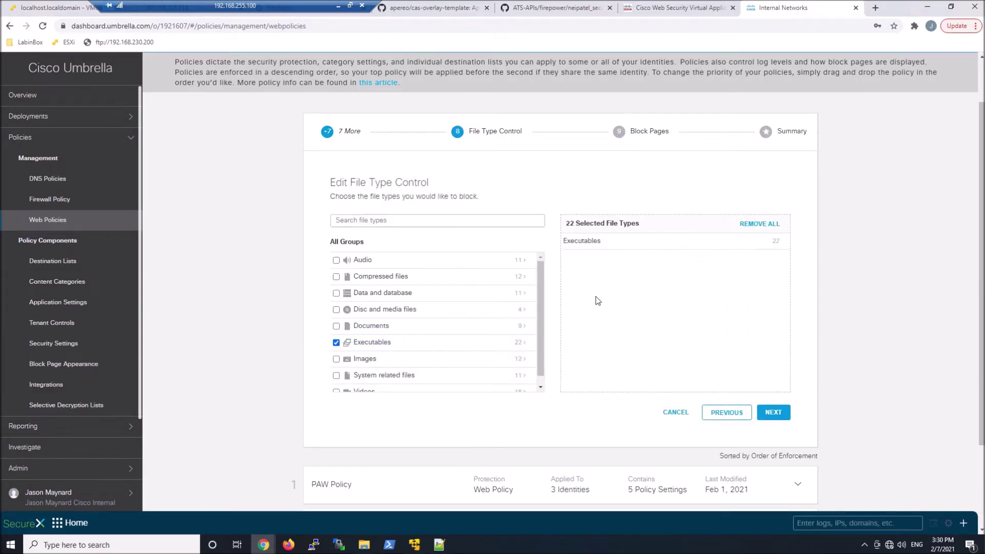
click(774, 417)
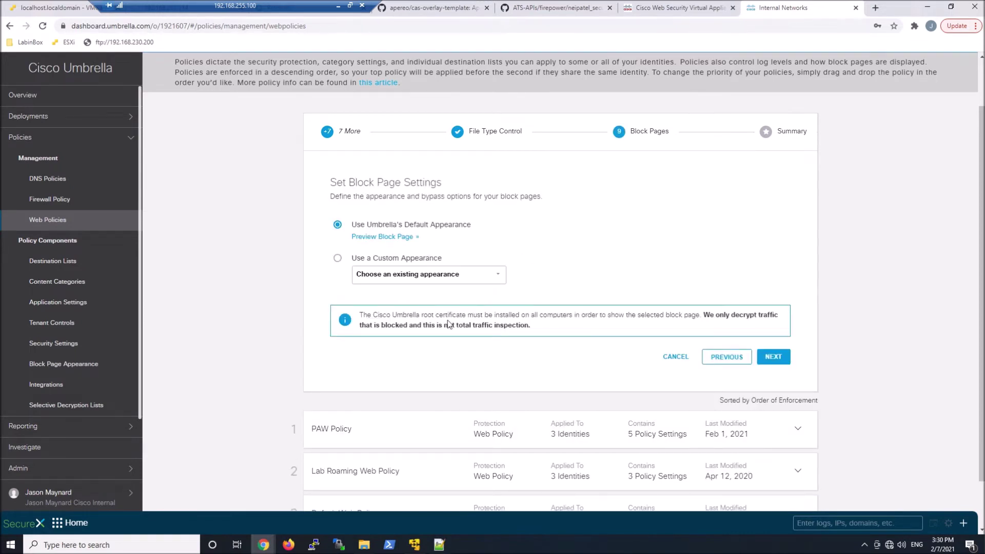
click(779, 363)
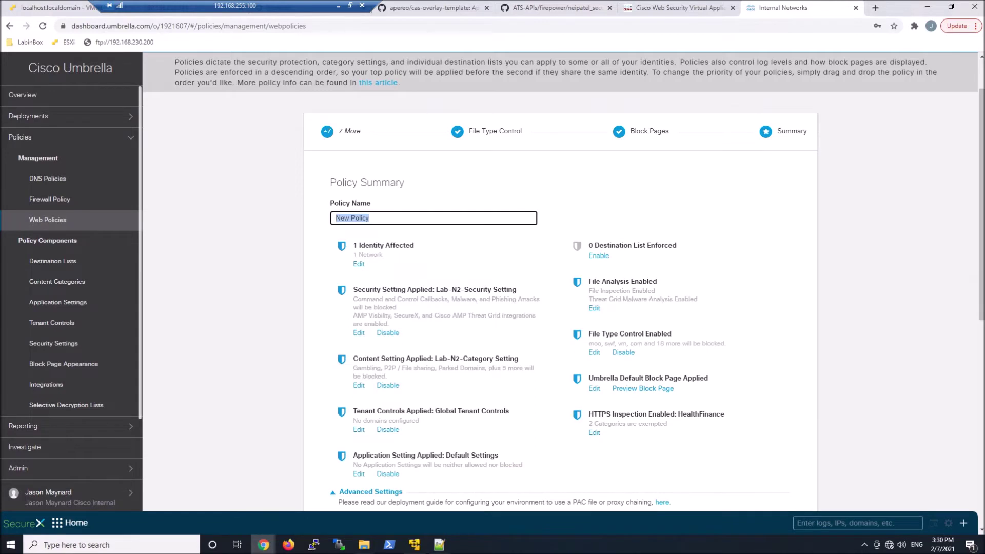
Rename the web policy to Lab-N2-Policy and save it.
drag(336, 218, 350, 218)
key(BackSpace)
key(Delete)
text(Lab-N2-)
click(789, 314)
scroll(789, 314, down, 6)
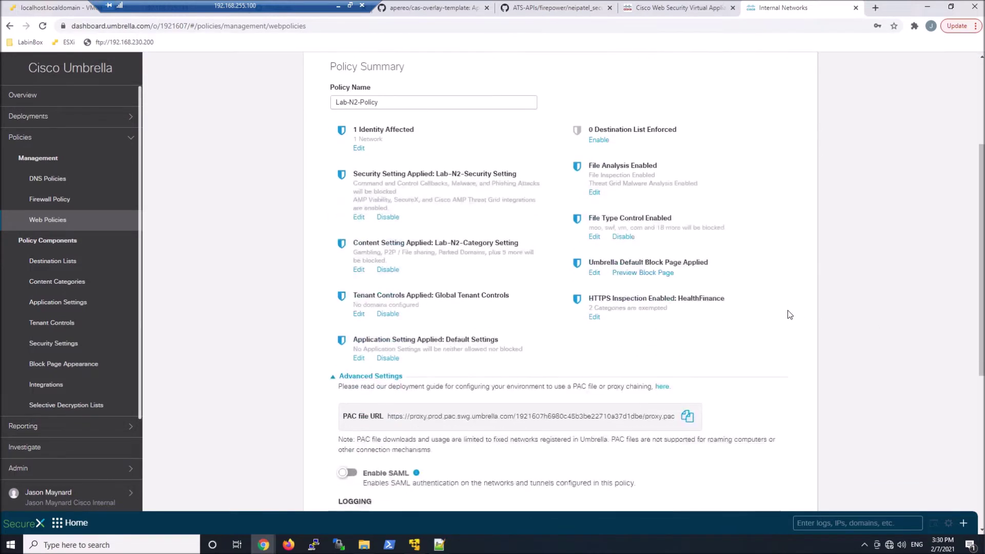
click(769, 430)
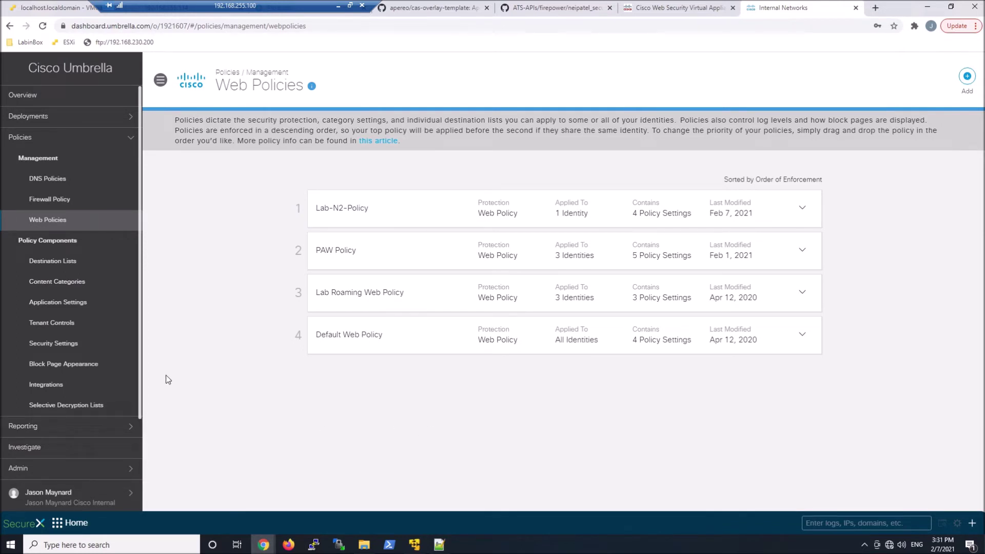
click(105, 121)
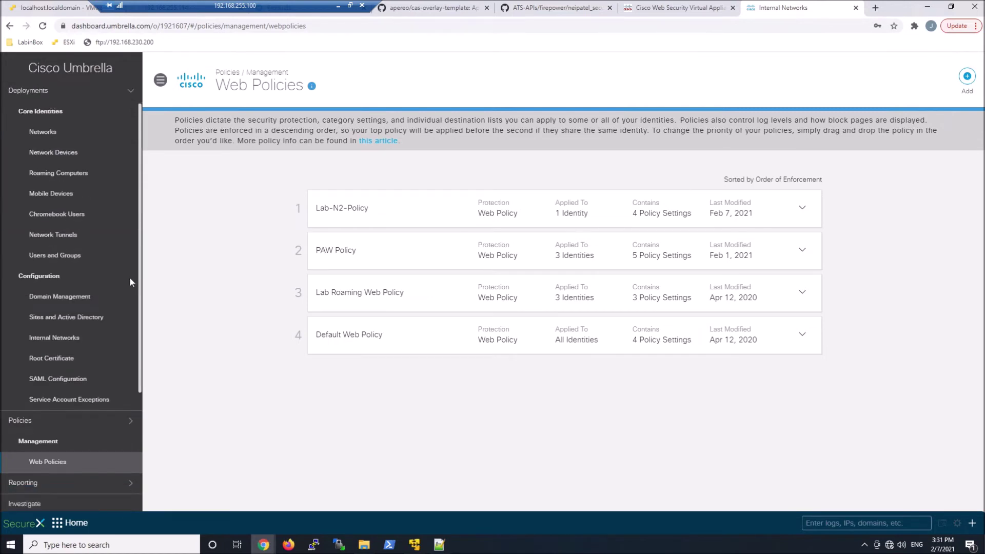
Download the Cisco Root Certificate Authority .cer file, then view the Activity Search report.
scroll(131, 283, down, 2)
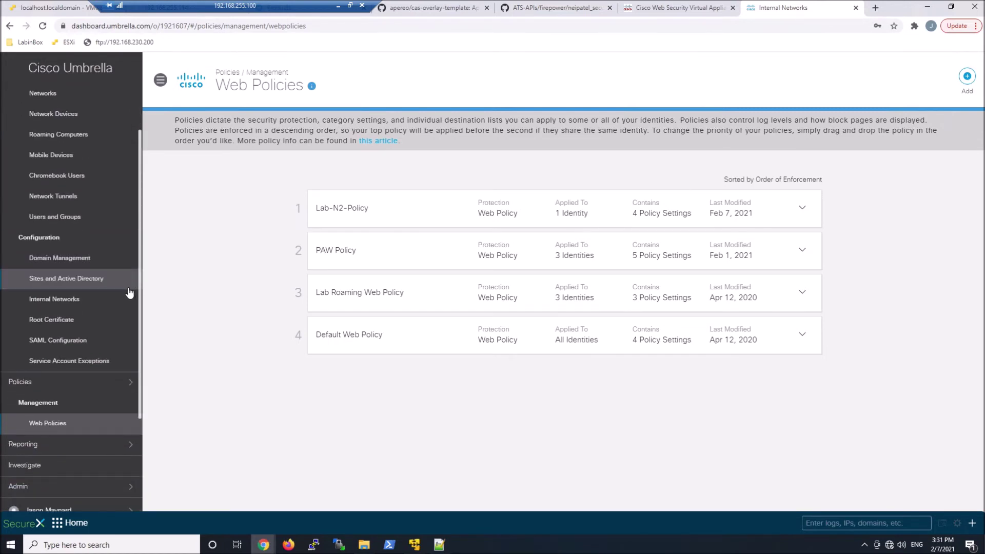
click(92, 325)
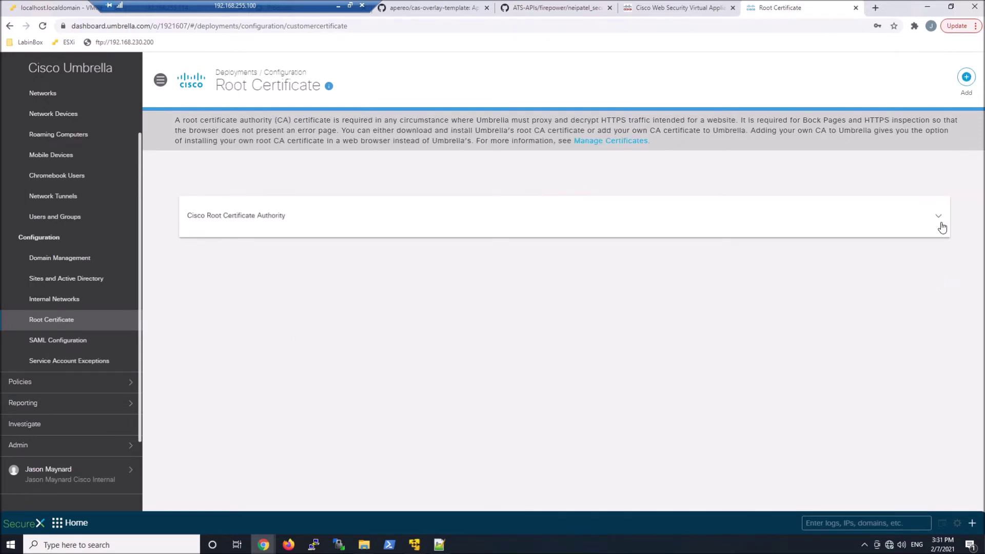
click(942, 227)
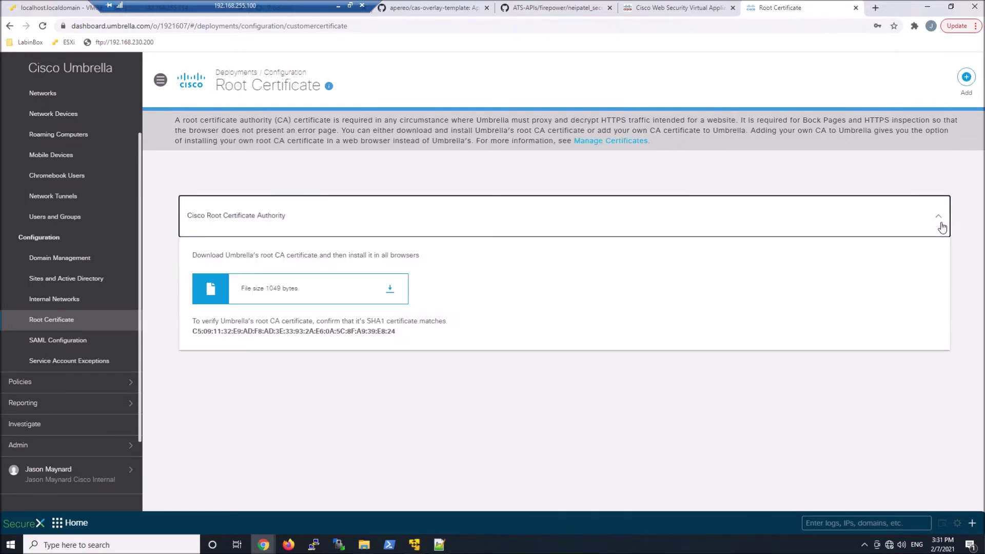
click(389, 291)
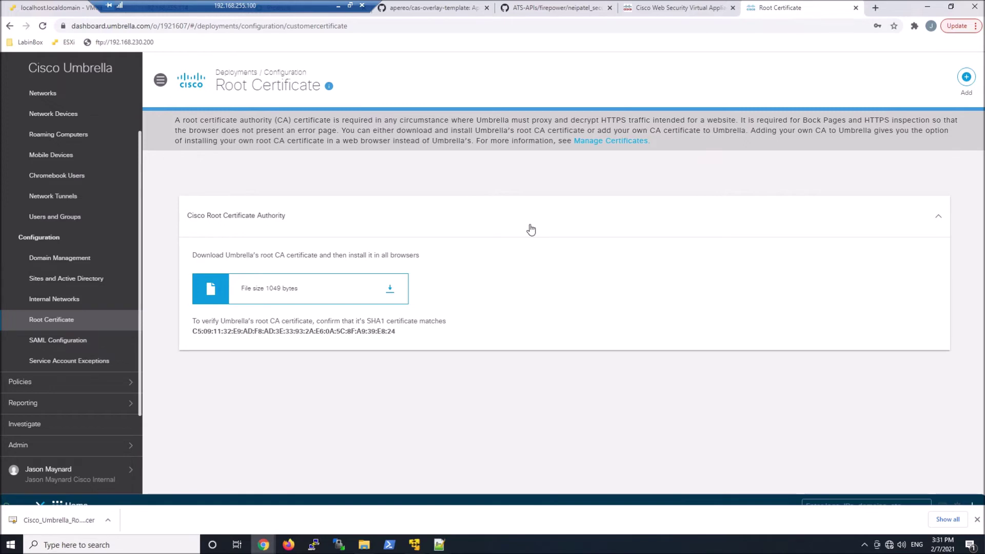
click(88, 402)
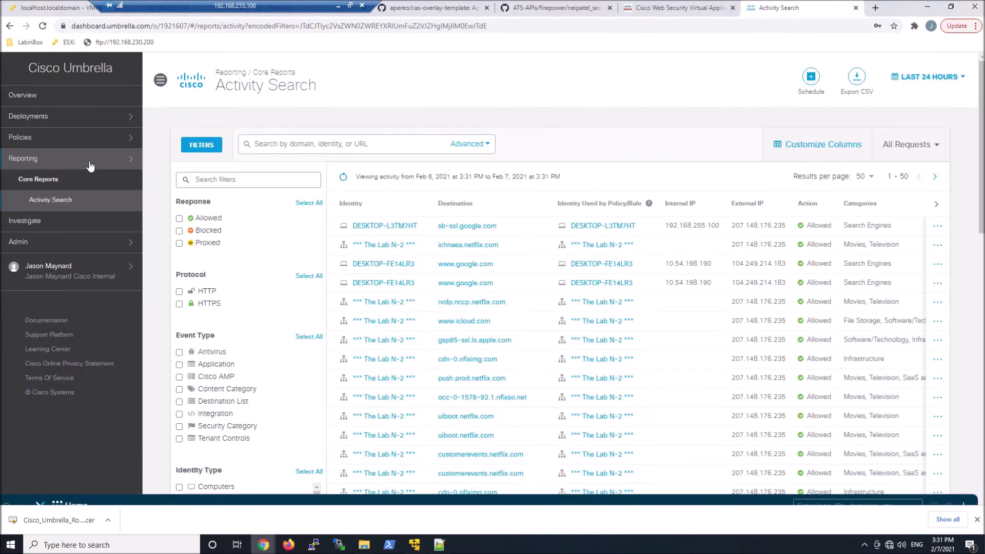
click(61, 204)
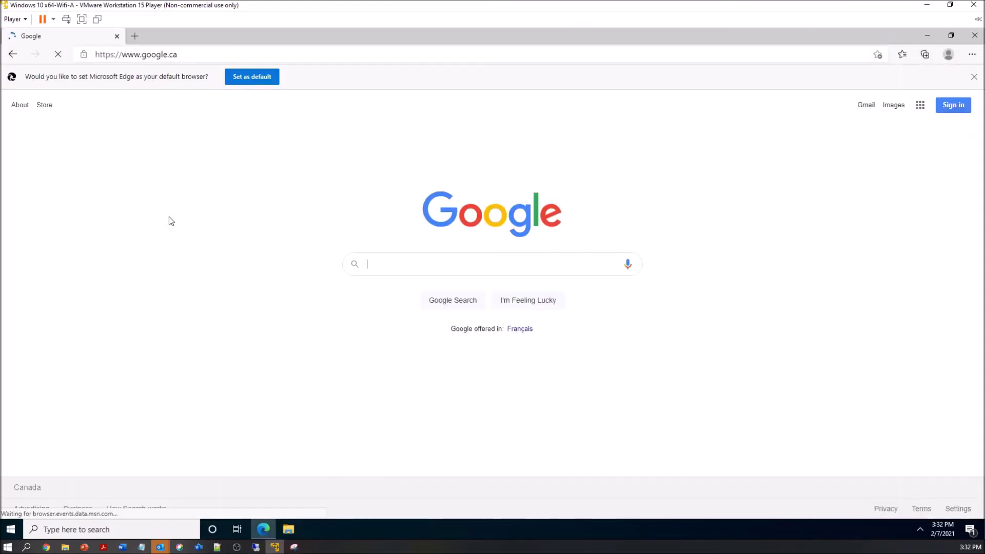
click(84, 55)
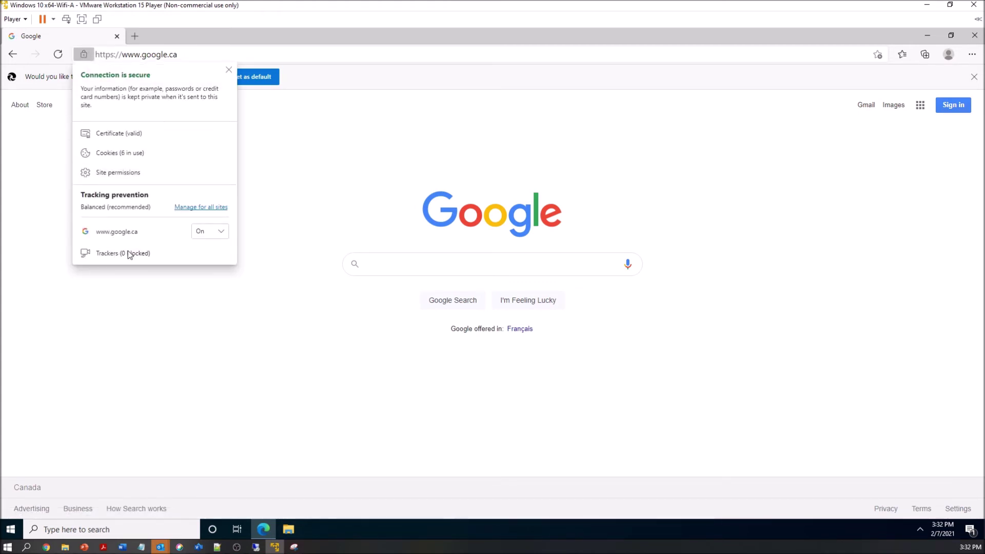
click(124, 133)
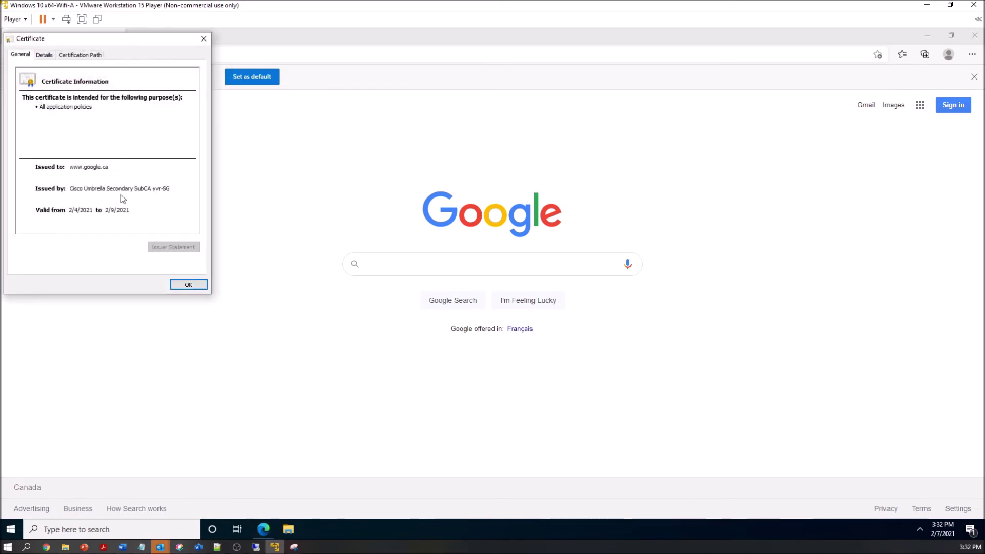
click(78, 55)
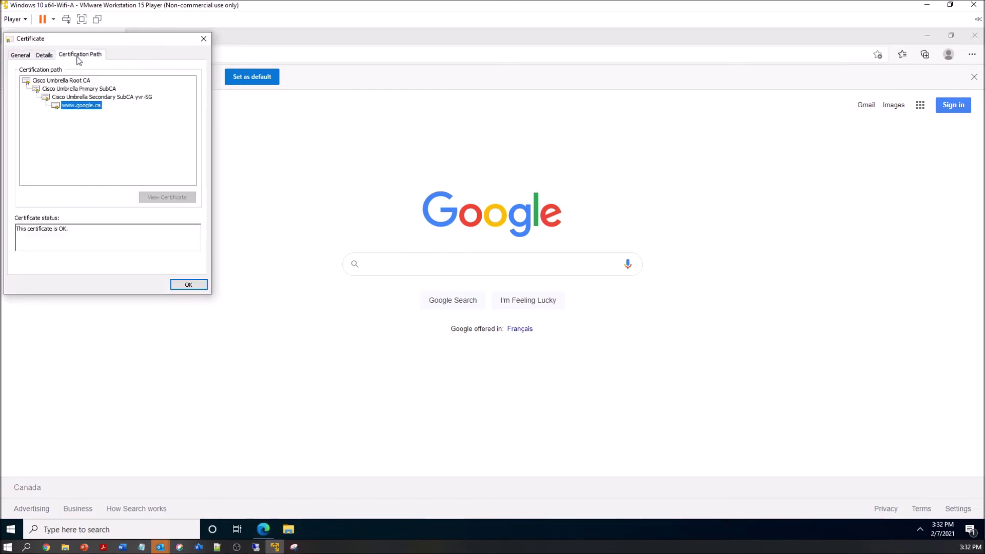
click(64, 80)
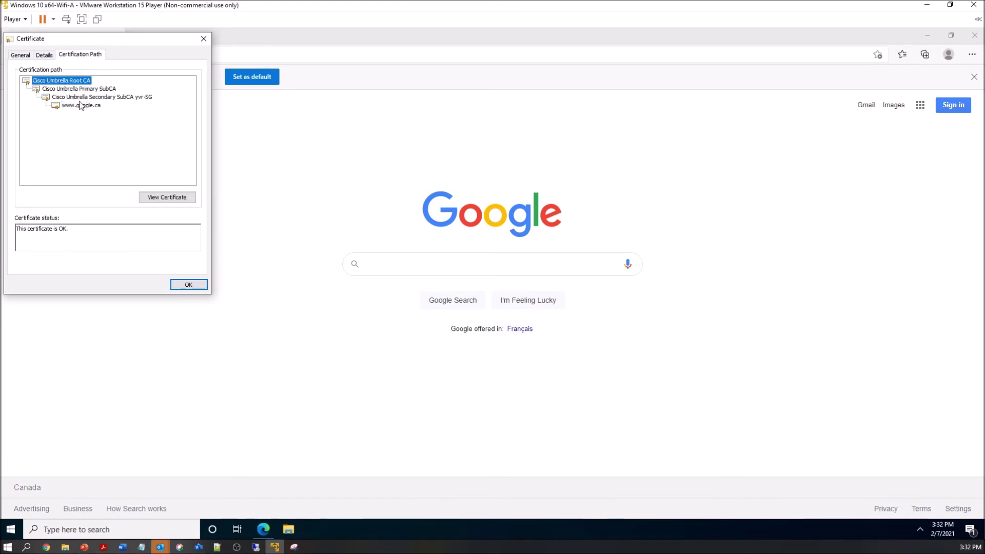
click(189, 284)
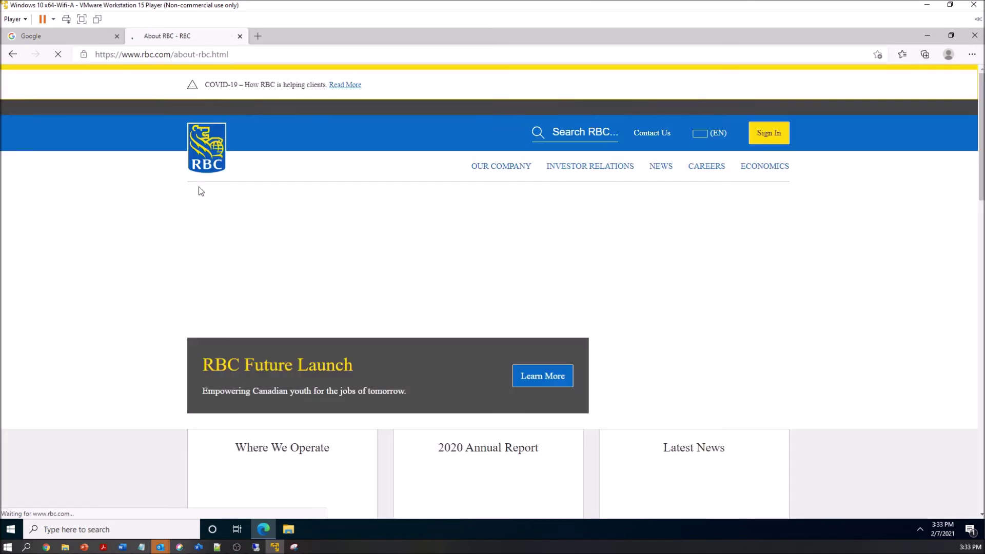
click(83, 54)
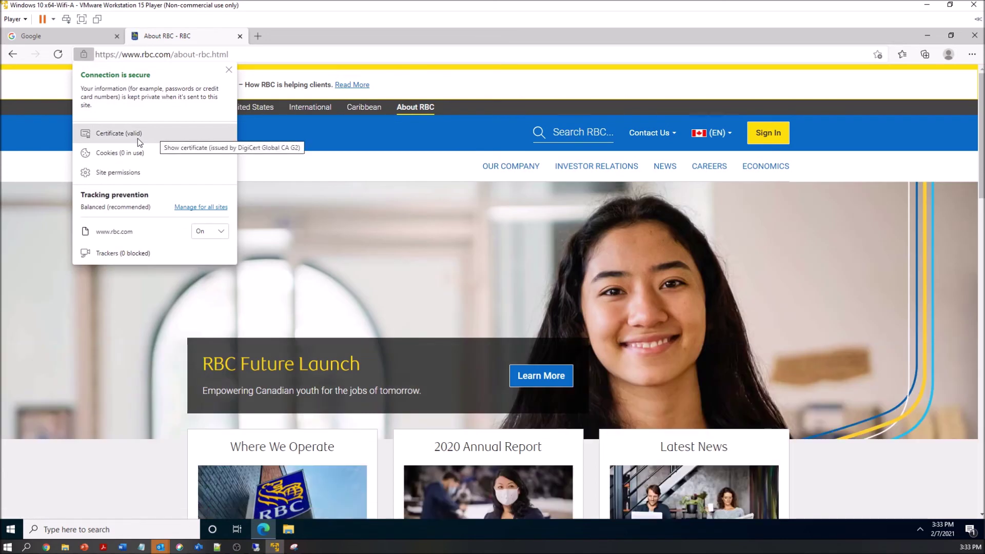
click(137, 137)
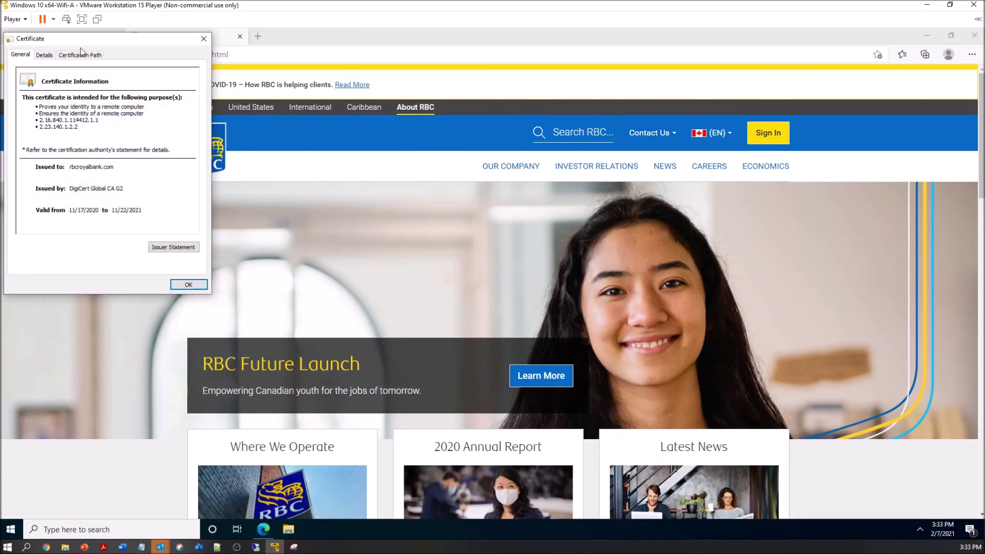
click(80, 55)
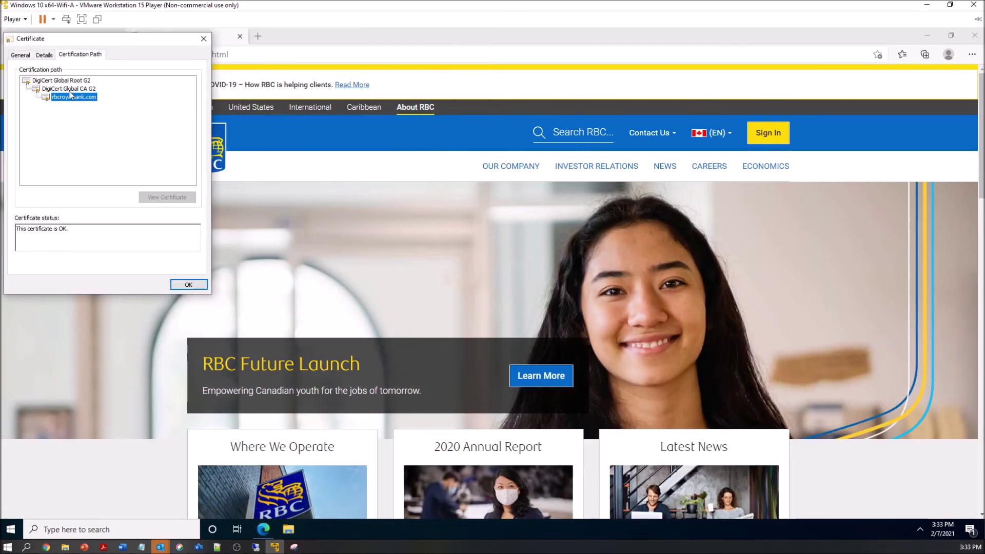
click(186, 282)
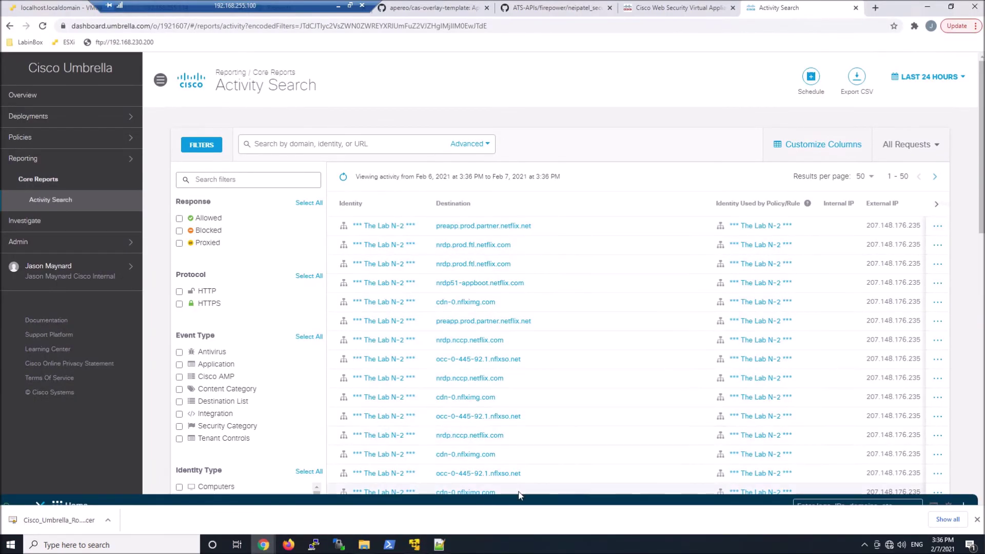
Apply a Response filter of Blocked so the results list only blocked Lab N-2 requests.
scroll(488, 350, down, 4)
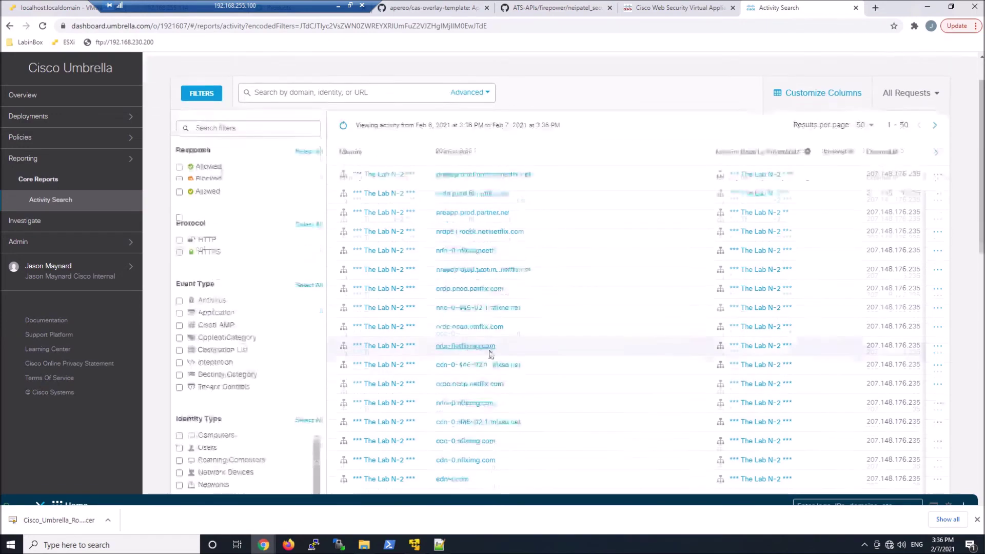
scroll(490, 354, up, 4)
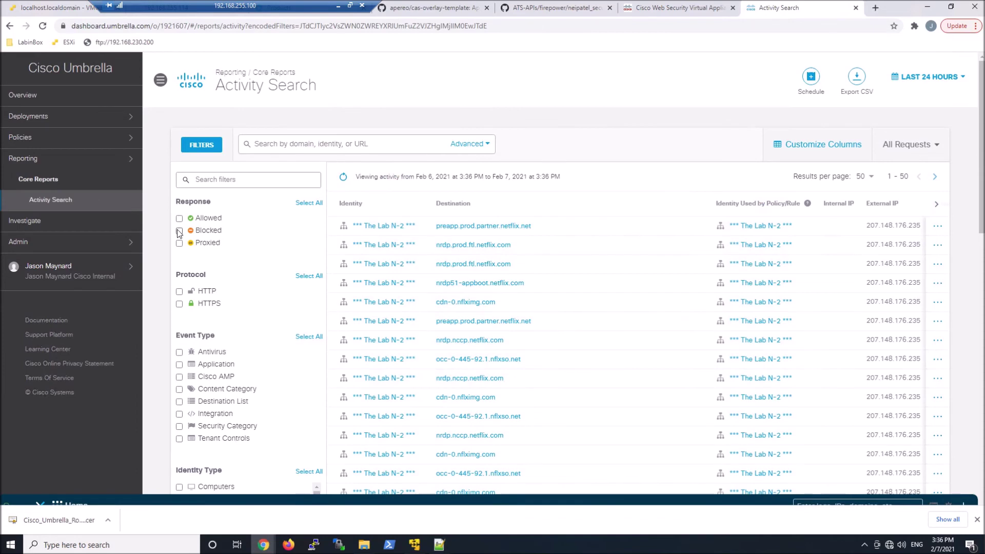
click(179, 231)
click(301, 270)
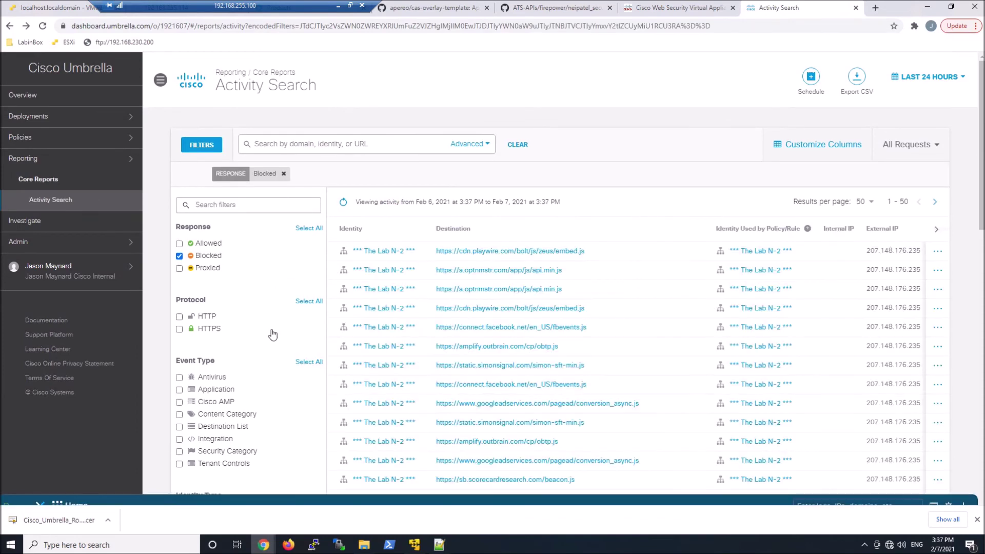
Scroll down through the Content Categories filter list.
scroll(263, 382, down, 1)
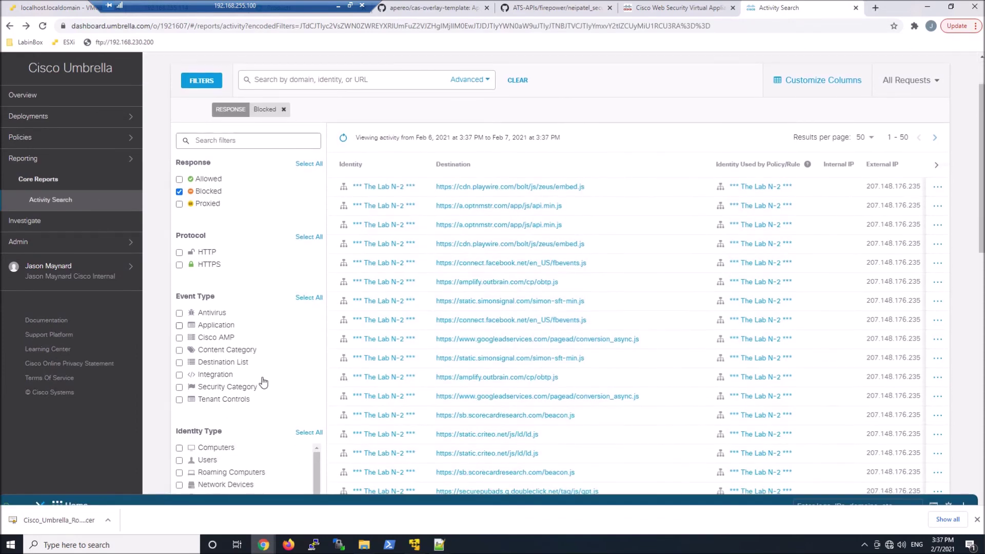
scroll(263, 382, down, 2)
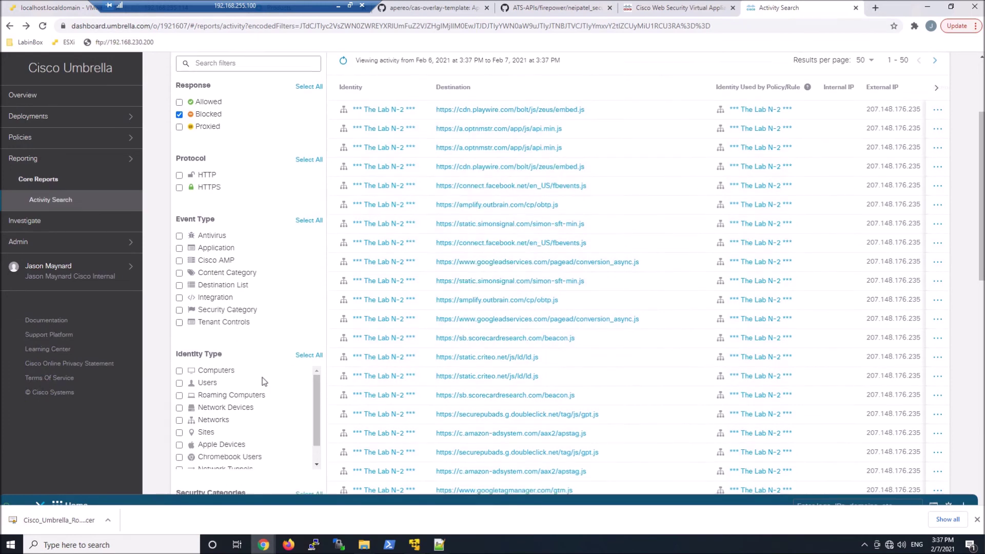
scroll(263, 380, down, 4)
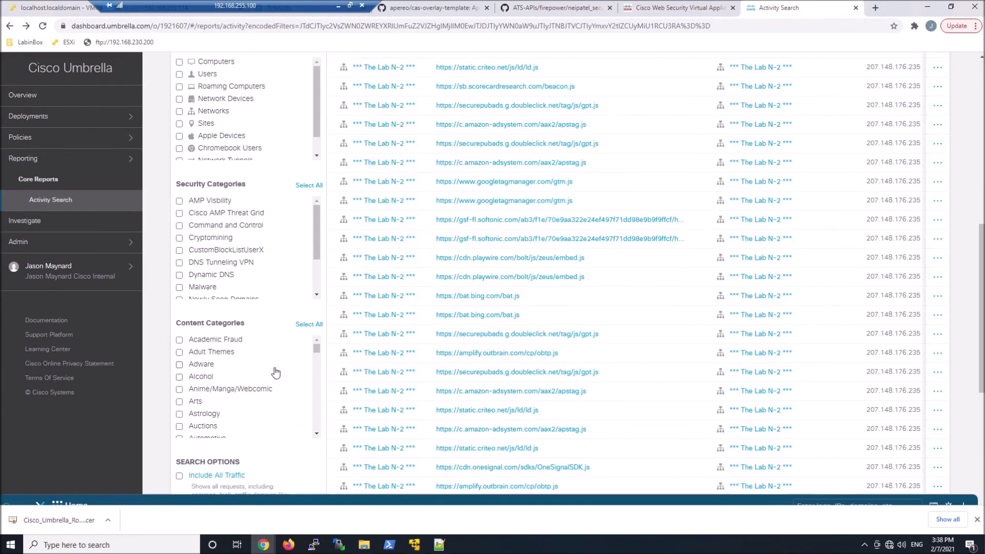
scroll(276, 372, down, 6)
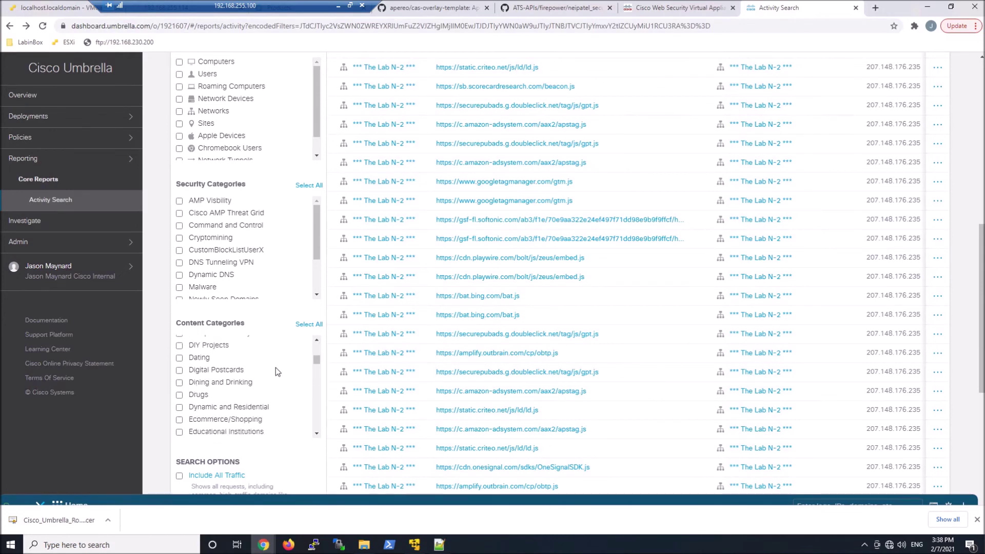
scroll(275, 372, down, 2)
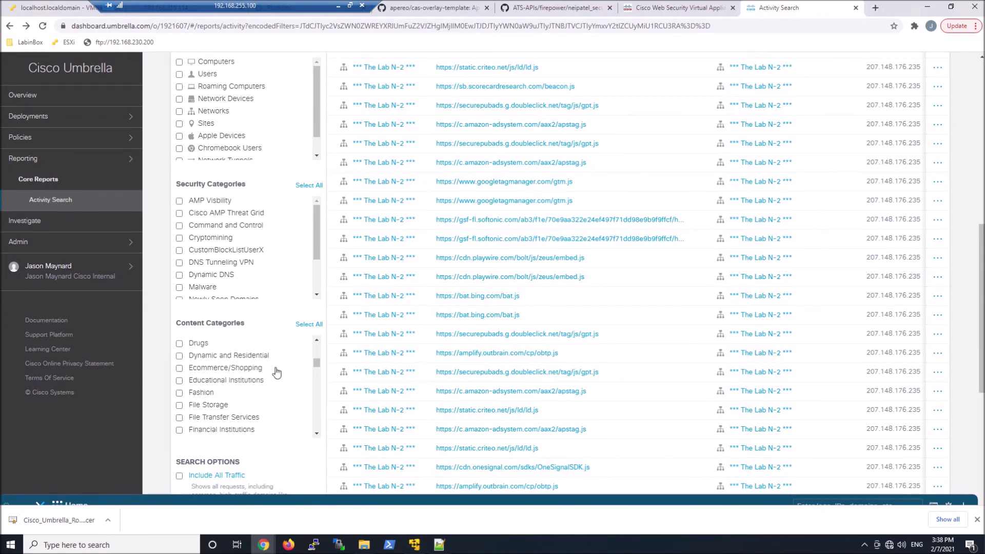
scroll(276, 372, down, 1)
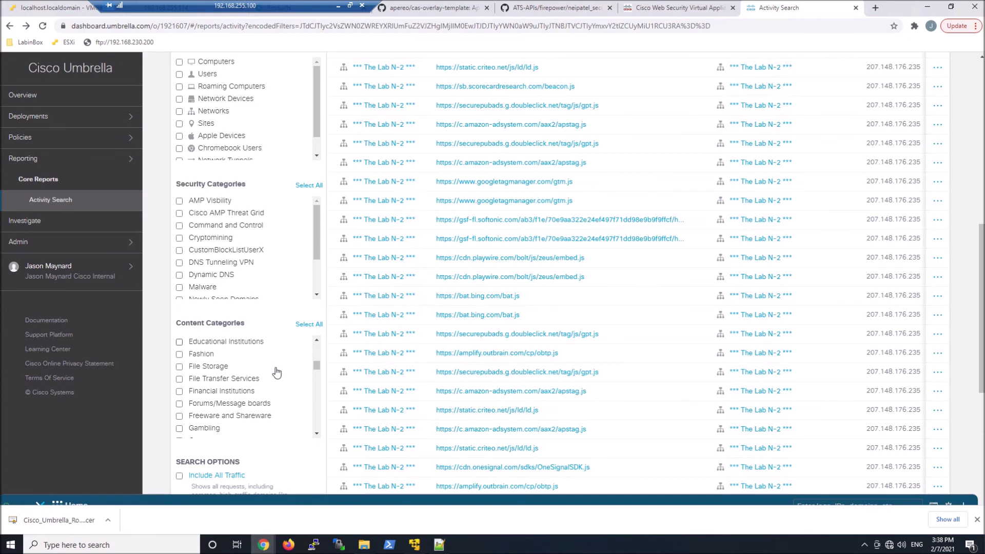
scroll(277, 373, down, 1)
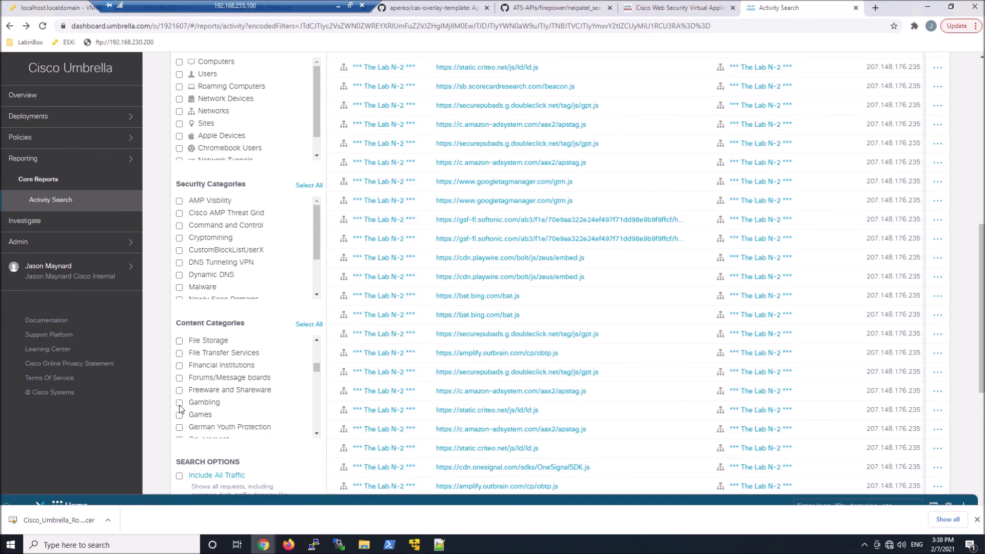
click(179, 402)
click(302, 456)
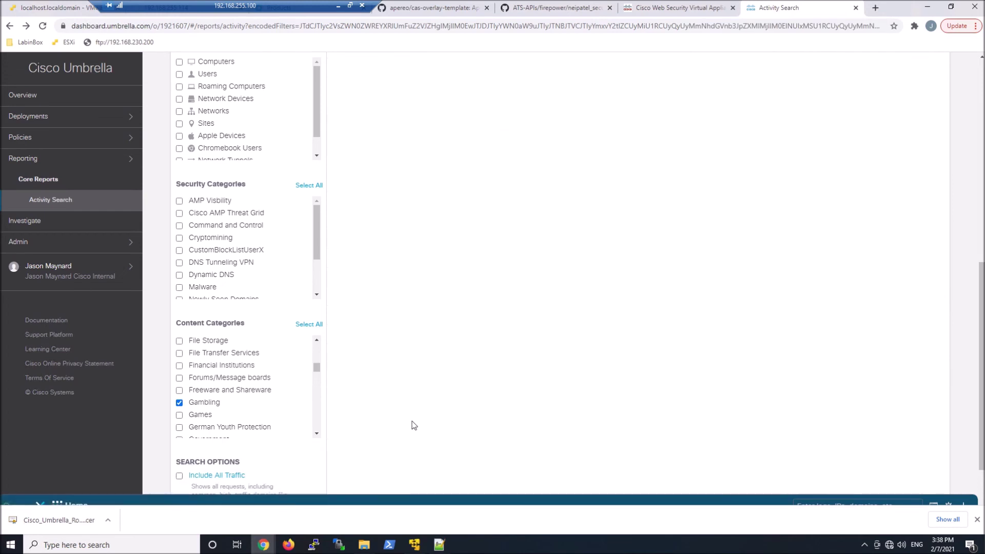
scroll(411, 380, up, 8)
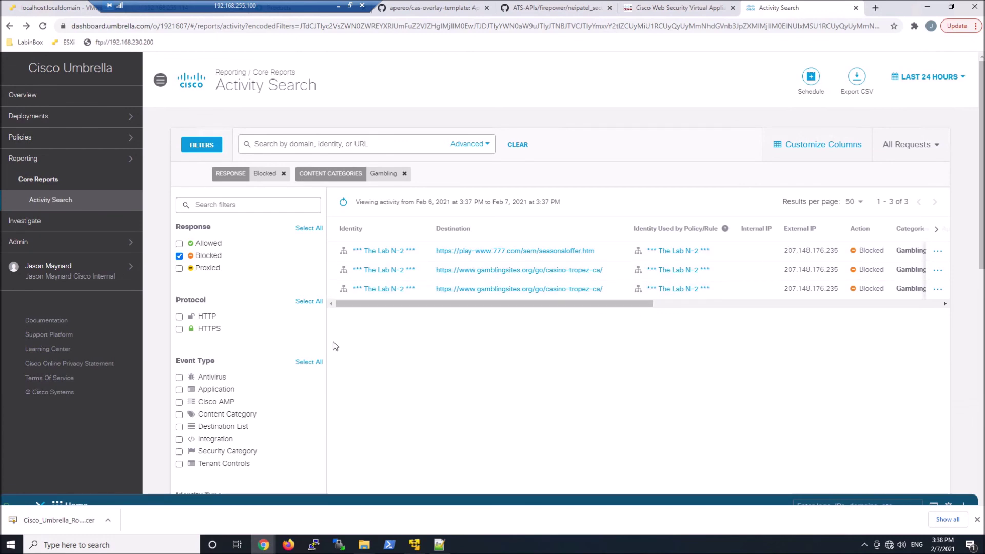
scroll(297, 350, down, 10)
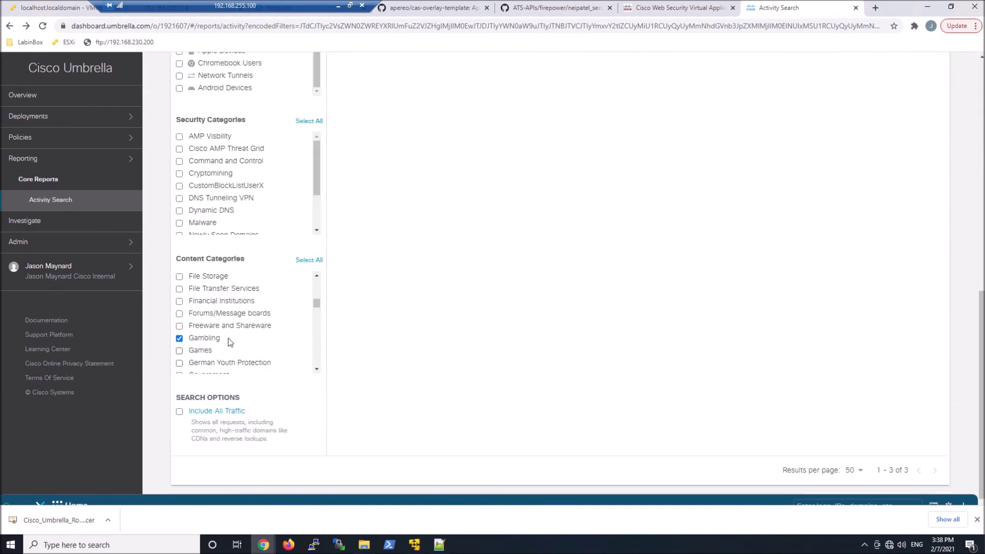
click(179, 338)
click(302, 390)
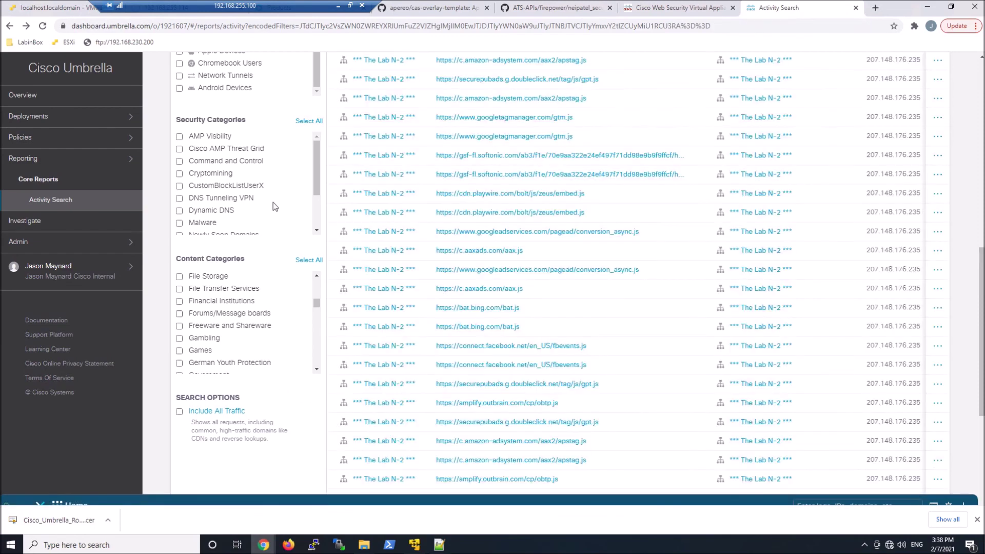
scroll(274, 205, up, 8)
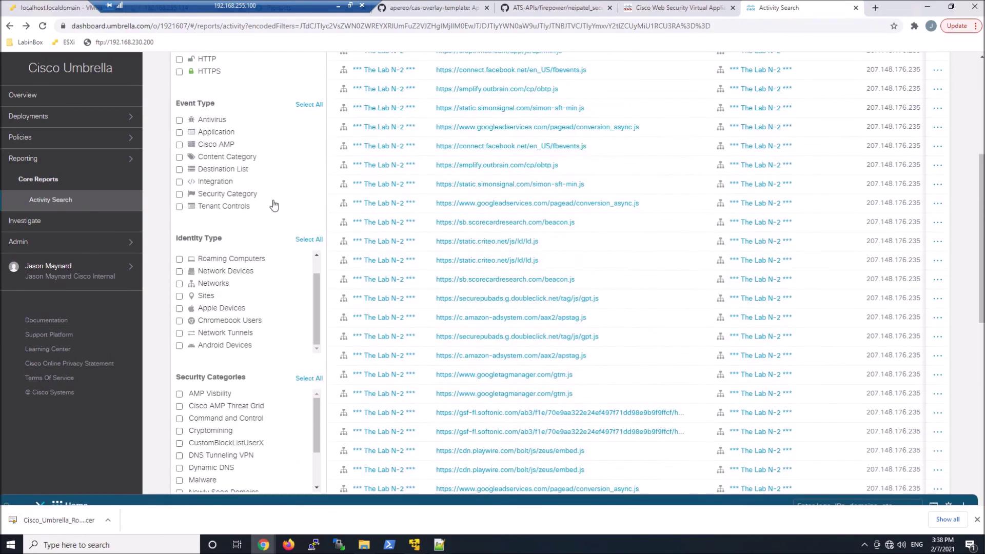